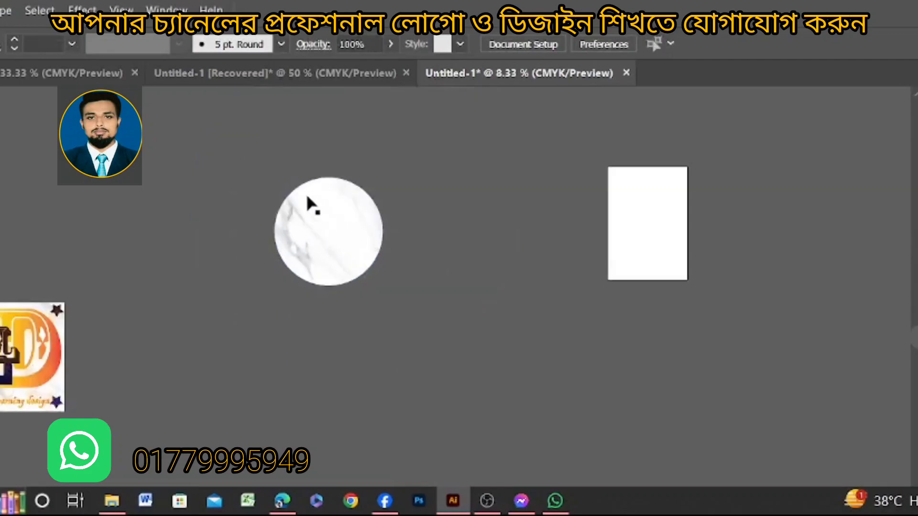
- Try stroke weights of 5 pt and 7 pt on the marble-textured circle
scroll(308, 200, up, 4)
scroll(303, 160, down, 2)
scroll(343, 328, up, 1)
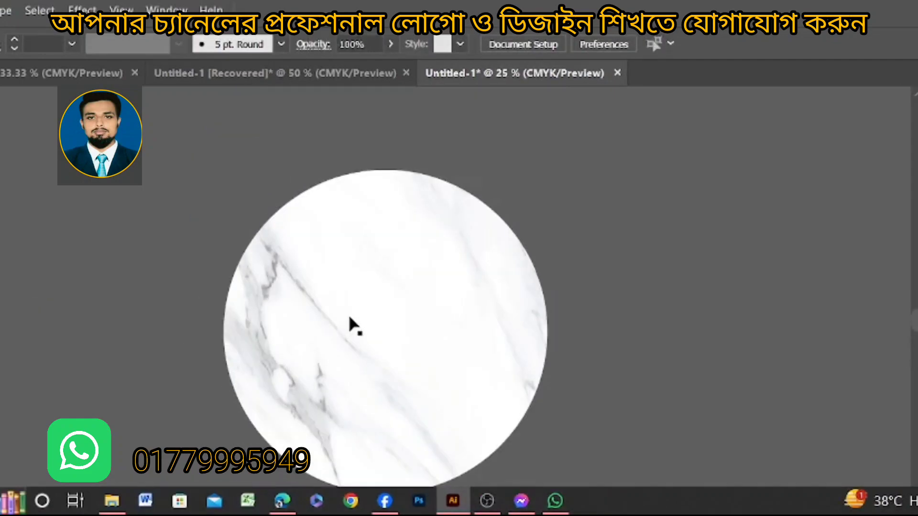
scroll(352, 328, down, 2)
click(354, 325)
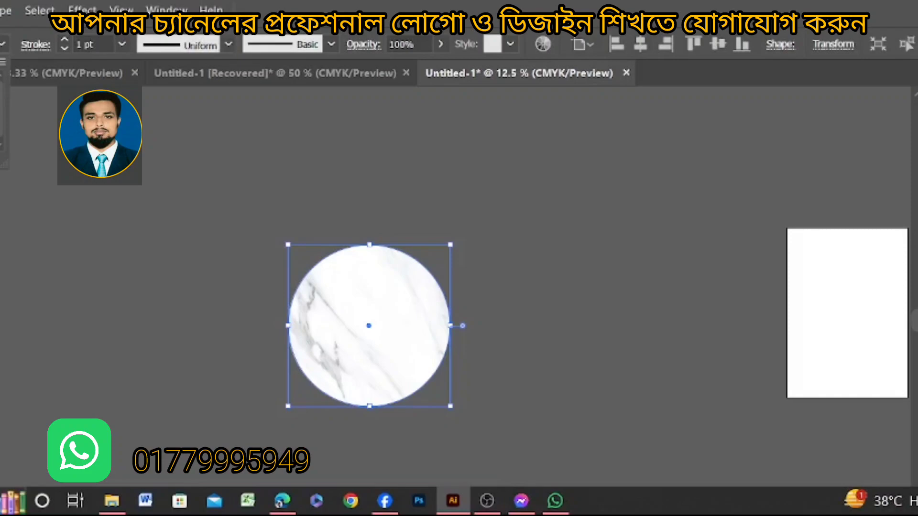
click(121, 44)
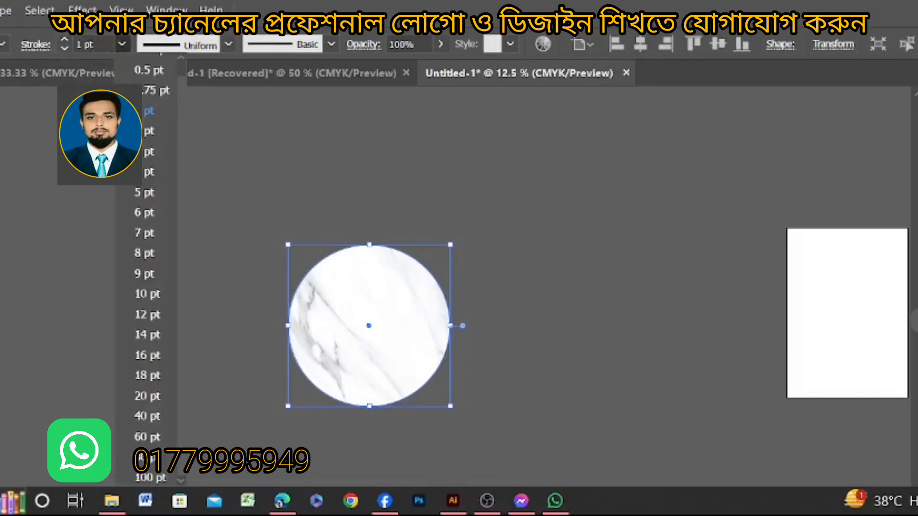
click(149, 192)
click(122, 44)
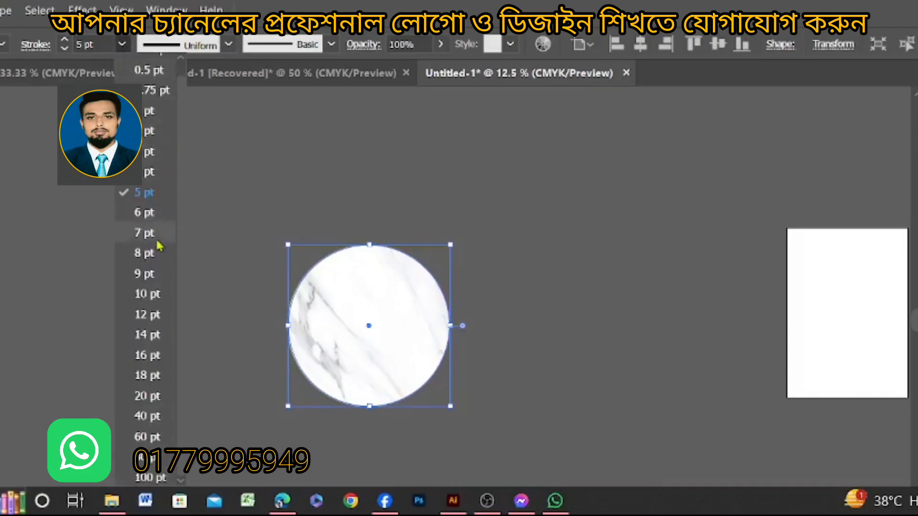
click(143, 232)
click(272, 281)
scroll(394, 318, up, 4)
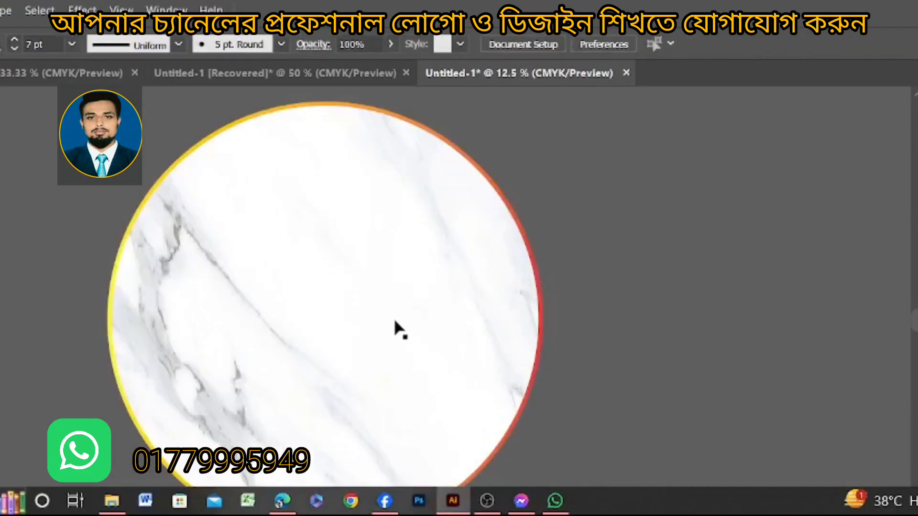
scroll(390, 305, down, 3)
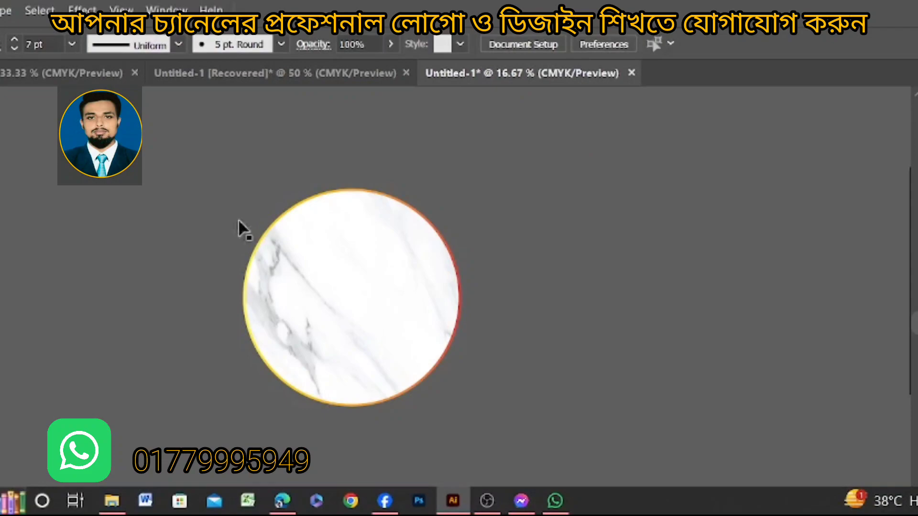
- Set the marble circle's gradient stroke weight to 14 pt after trying 10 pt and 20 pt
click(72, 45)
click(348, 334)
click(351, 328)
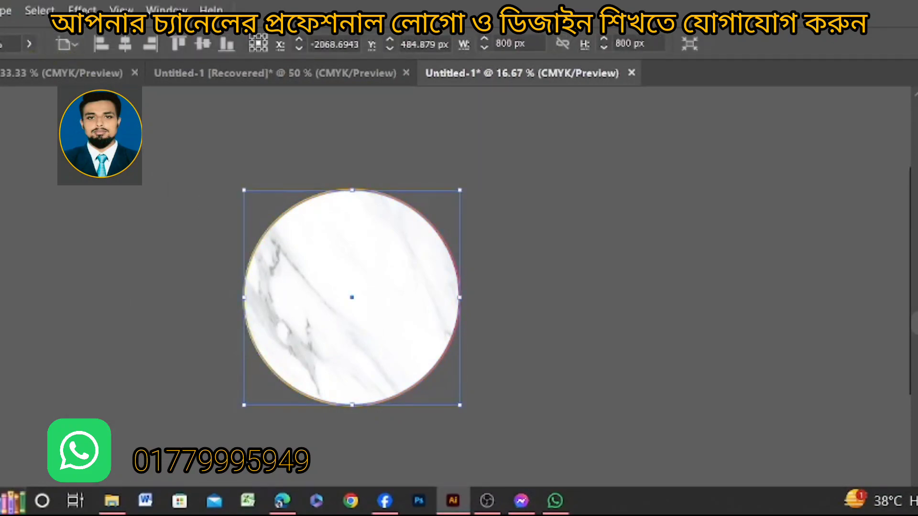
click(3, 44)
click(2, 44)
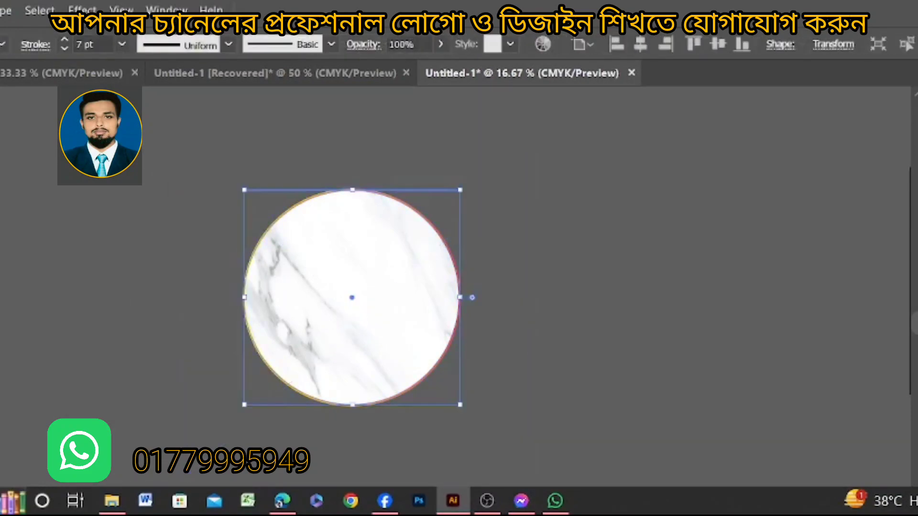
click(121, 45)
click(152, 295)
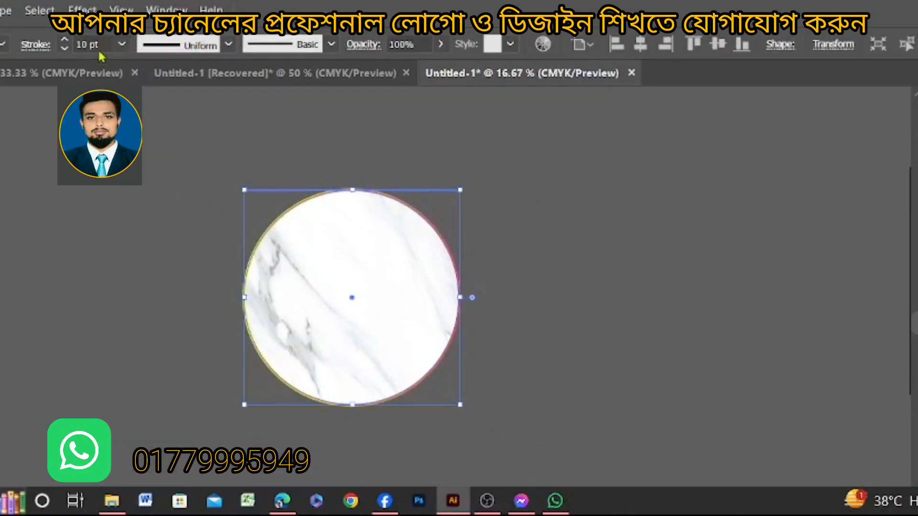
click(121, 44)
click(156, 393)
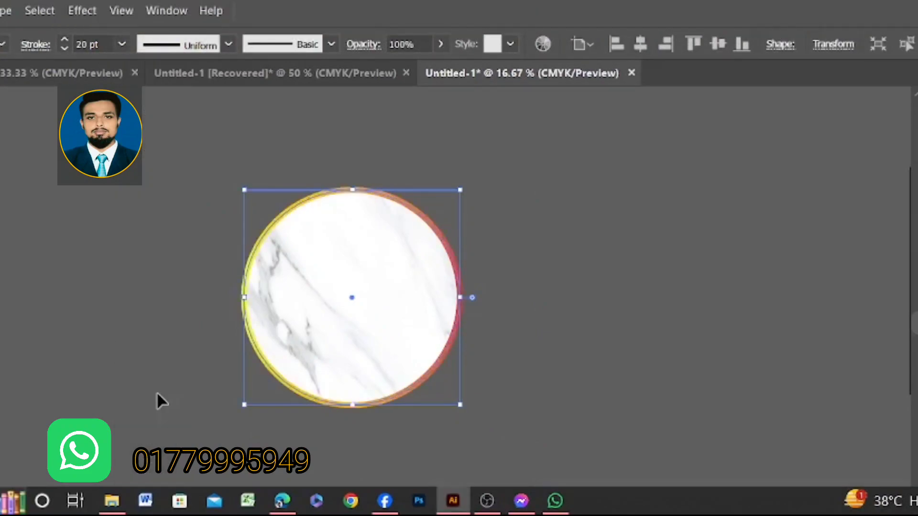
click(122, 44)
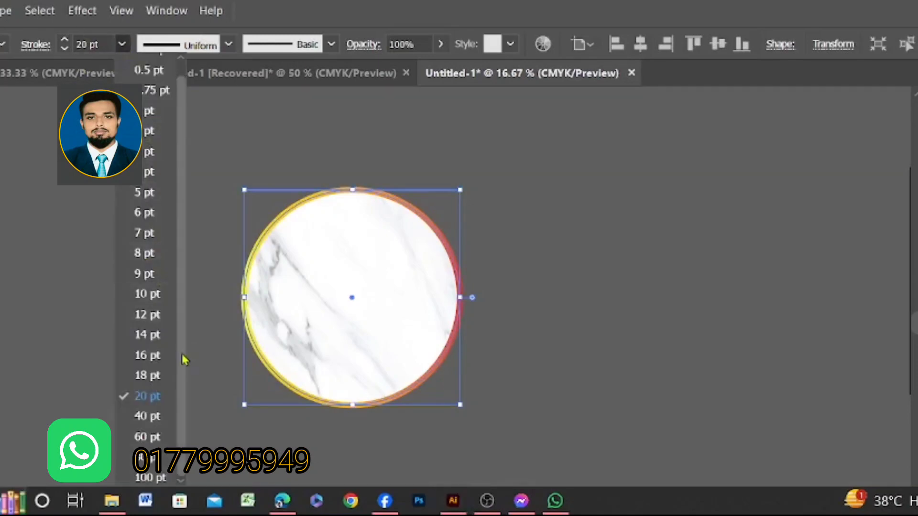
click(140, 336)
click(167, 323)
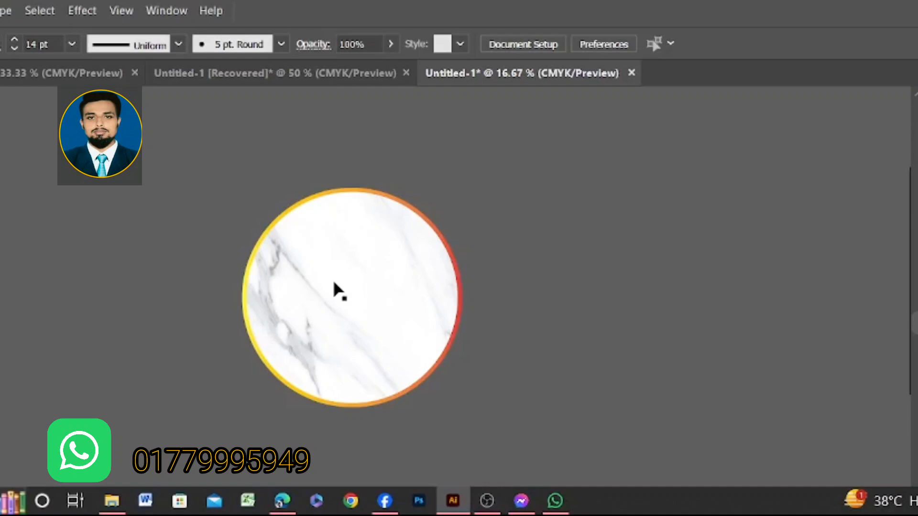
- Ungroup the square logo design beside the marble circle so its starburst pattern can be selected separately
scroll(336, 290, up, 2)
scroll(334, 294, down, 7)
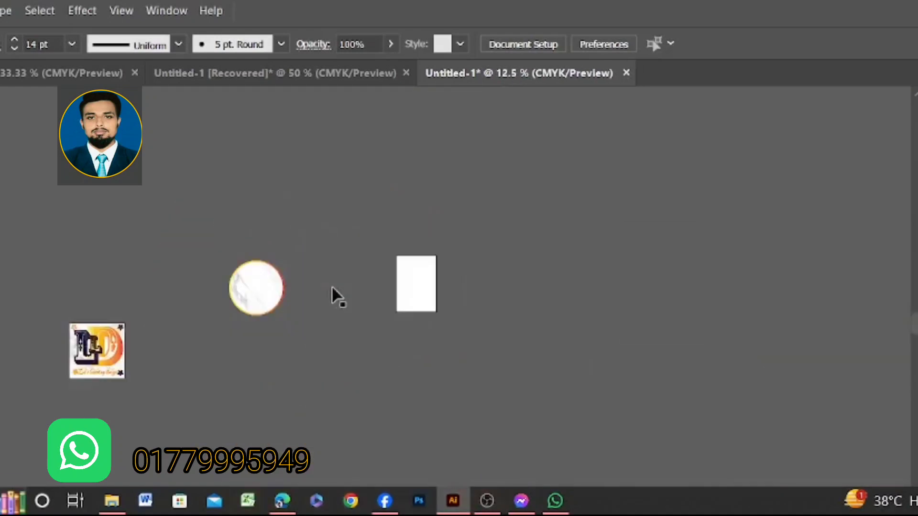
scroll(283, 309, up, 6)
scroll(349, 328, down, 2)
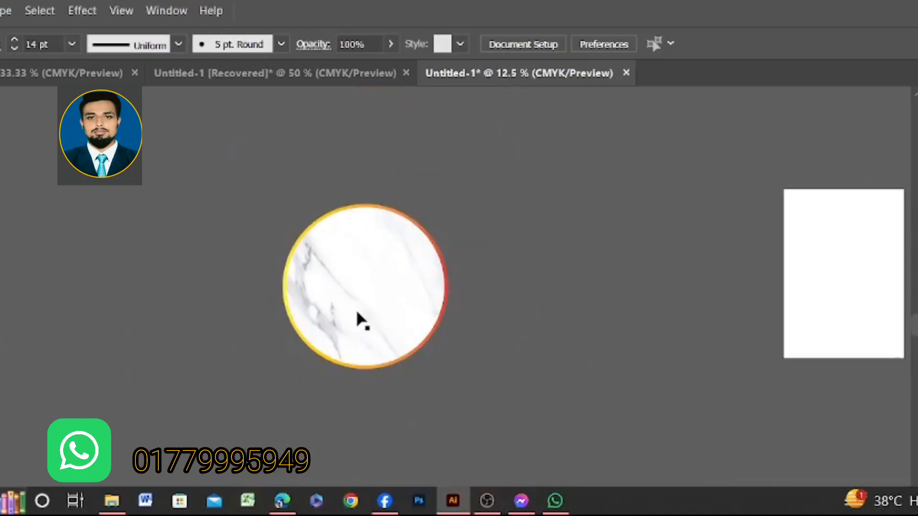
drag(0, 287, 82, 203)
click(197, 327)
click(73, 243)
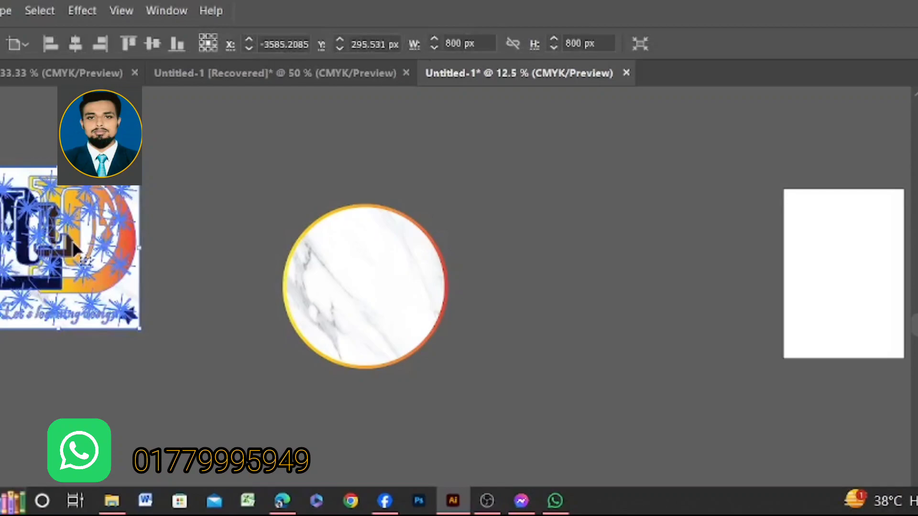
right_click(72, 240)
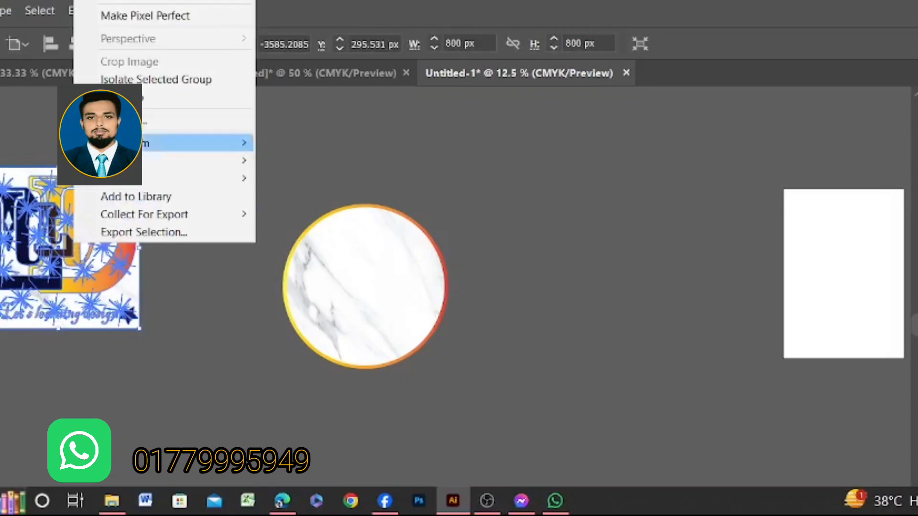
click(158, 100)
click(162, 313)
- Move the starburst pattern out of the logo, scale it down onto the marble circle and bring it to the front
drag(36, 252, 548, 261)
drag(649, 329, 594, 271)
drag(543, 200, 372, 287)
right_click(517, 230)
mouse_move(598, 153)
click(744, 152)
- Ungroup the starburst pattern on the marble circle into individual starbursts and clear the selection
scroll(373, 287, up, 2)
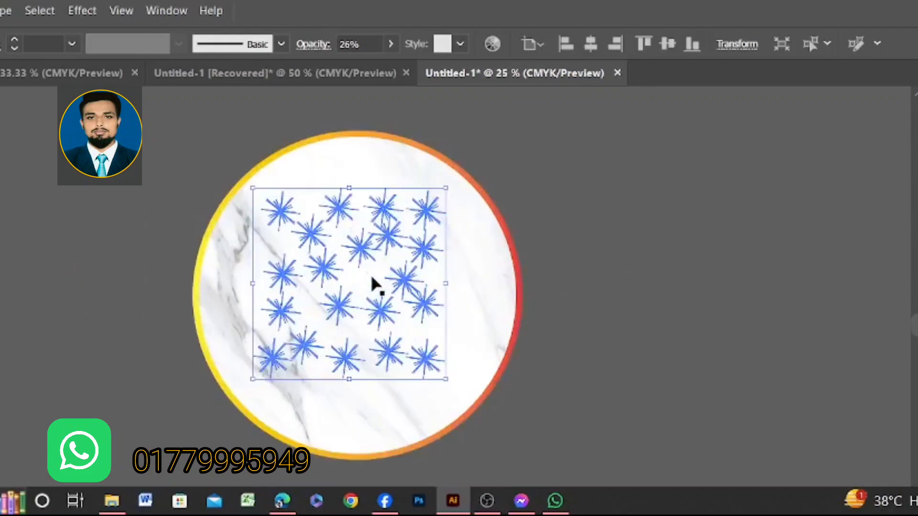
scroll(373, 287, up, 1)
scroll(377, 286, down, 1)
scroll(371, 299, up, 1)
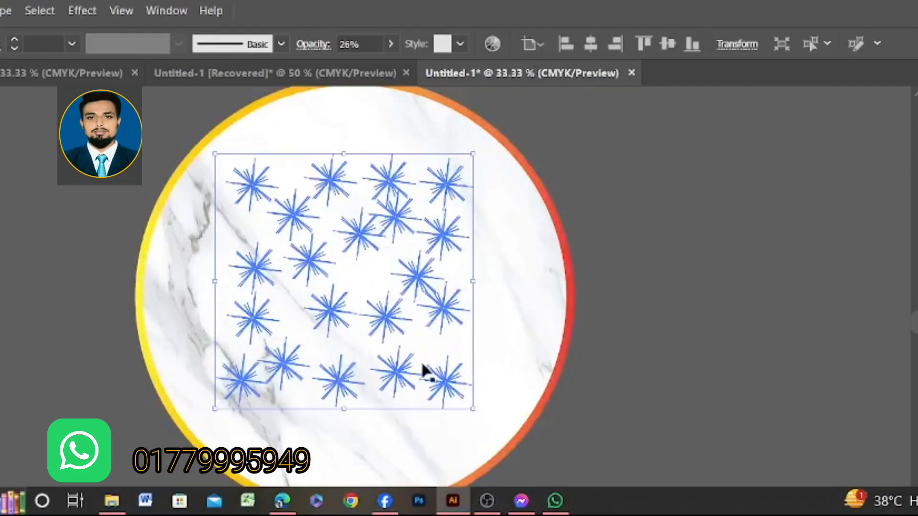
right_click(386, 320)
click(442, 178)
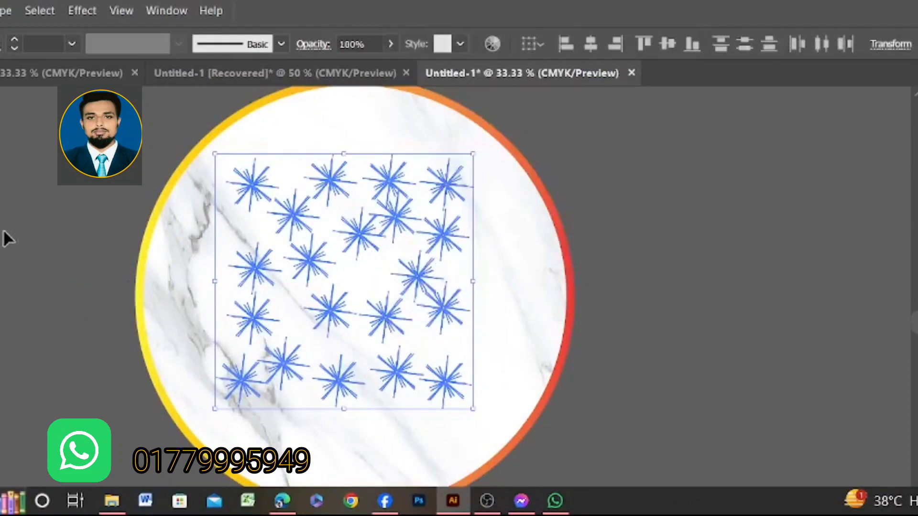
click(4, 233)
- Spread the starbursts in the circle's upper-left area outward toward its top and left edges
drag(257, 192, 228, 191)
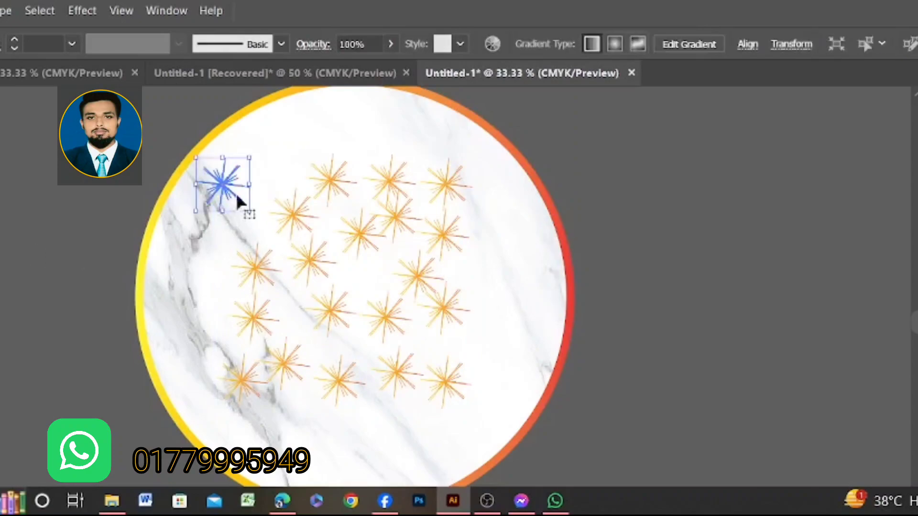
drag(301, 218, 304, 141)
click(70, 234)
click(297, 225)
drag(321, 176, 246, 139)
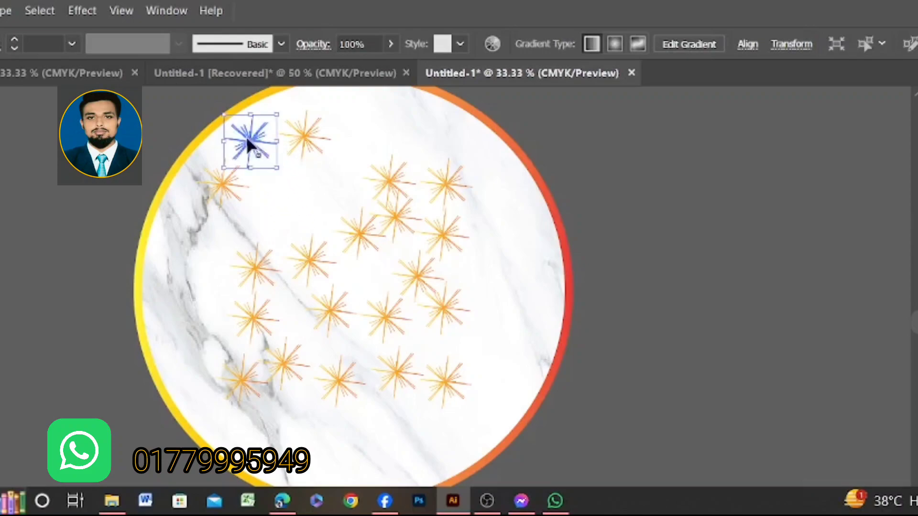
drag(244, 266, 179, 269)
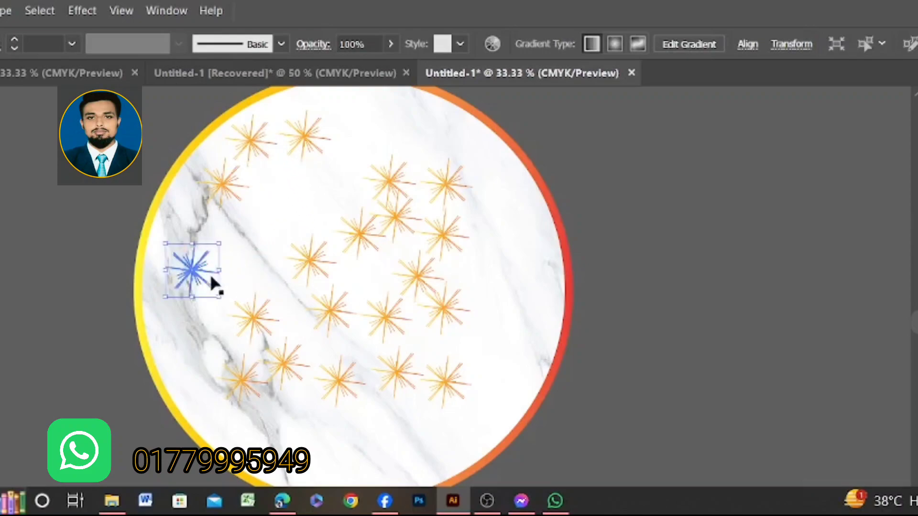
drag(253, 316, 259, 247)
- Move starbursts from the middle and right of the pattern out along the circle's top and right edges
drag(360, 233, 358, 151)
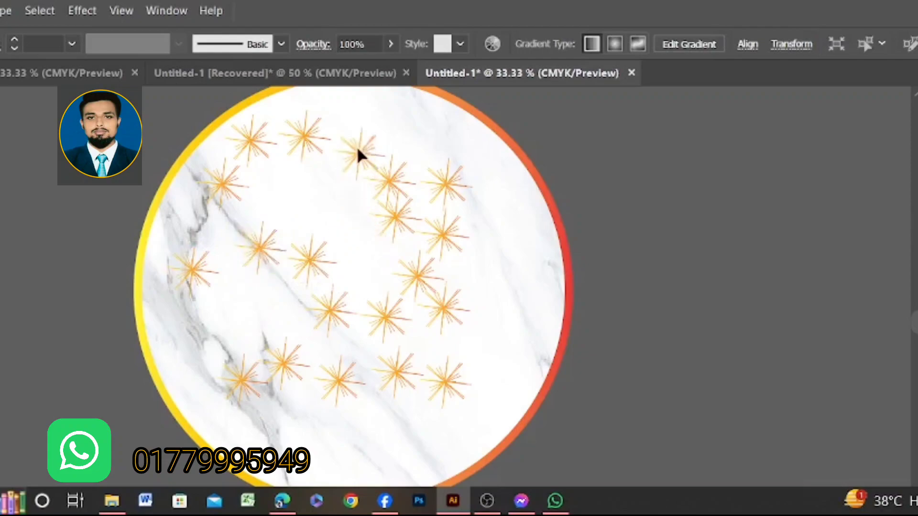
drag(365, 120, 356, 107)
drag(389, 180, 432, 136)
drag(444, 187, 487, 195)
drag(452, 244, 530, 264)
drag(467, 297, 497, 352)
- Distribute the lower starbursts along the circle's bottom and lower-left edges
drag(448, 394, 447, 451)
drag(393, 371, 338, 464)
scroll(338, 464, down, 2)
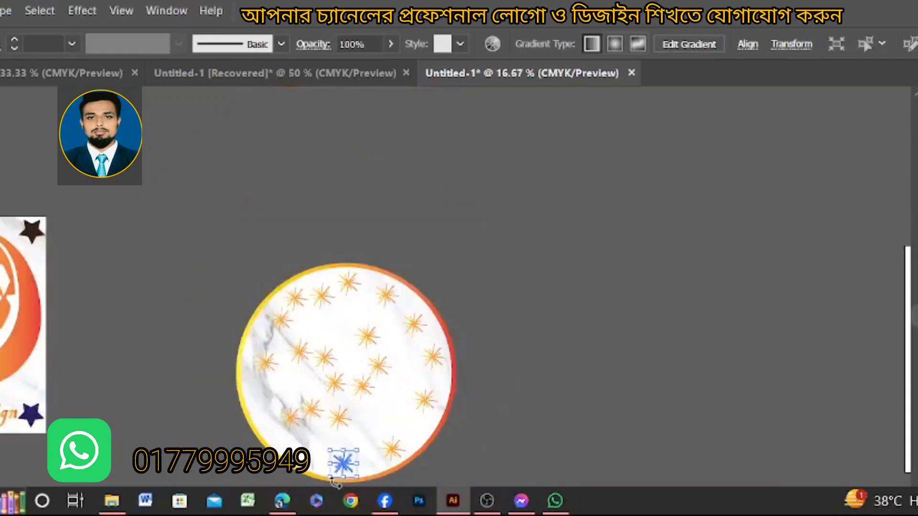
scroll(337, 473, up, 3)
drag(201, 289, 124, 257)
drag(259, 262, 208, 359)
drag(348, 311, 239, 256)
- Move one starburst into the lower centre gap and another into the gap near the circle's right edge
scroll(354, 323, down, 1)
click(363, 274)
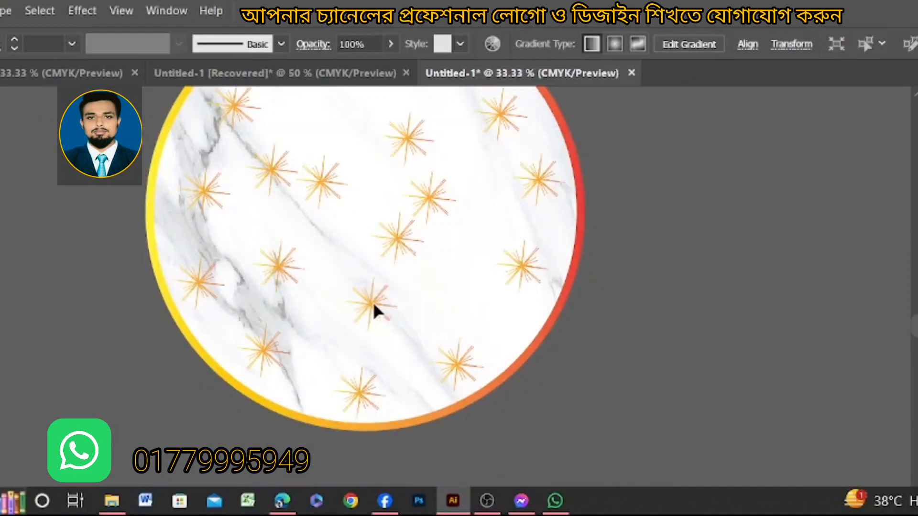
click(373, 303)
drag(404, 249, 424, 260)
drag(484, 243, 484, 222)
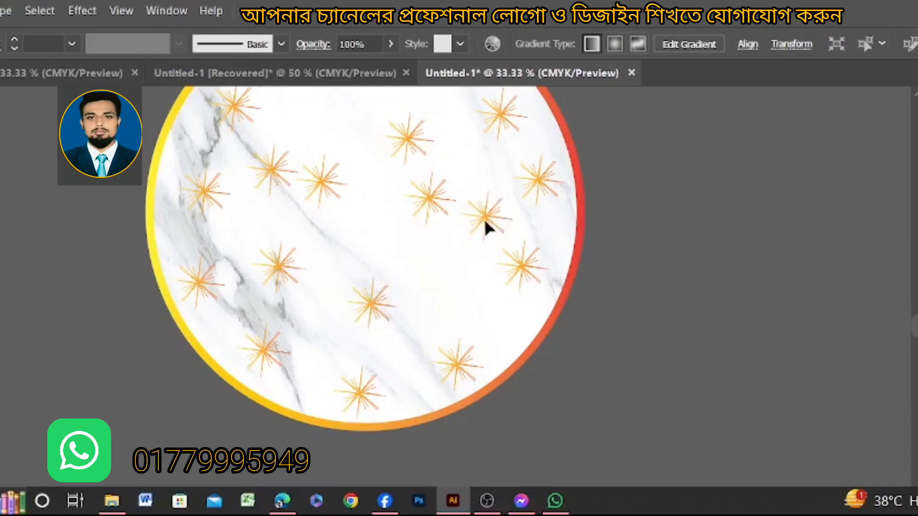
click(471, 261)
- Shift the upper-left starbursts inward and move one to the circle's centre to fill the empty areas
scroll(430, 225, down, 1)
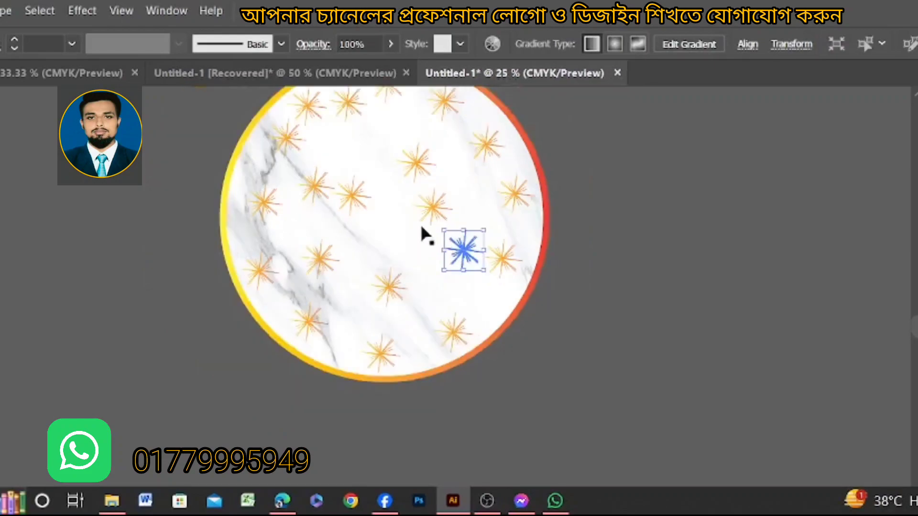
click(416, 165)
drag(352, 105, 363, 146)
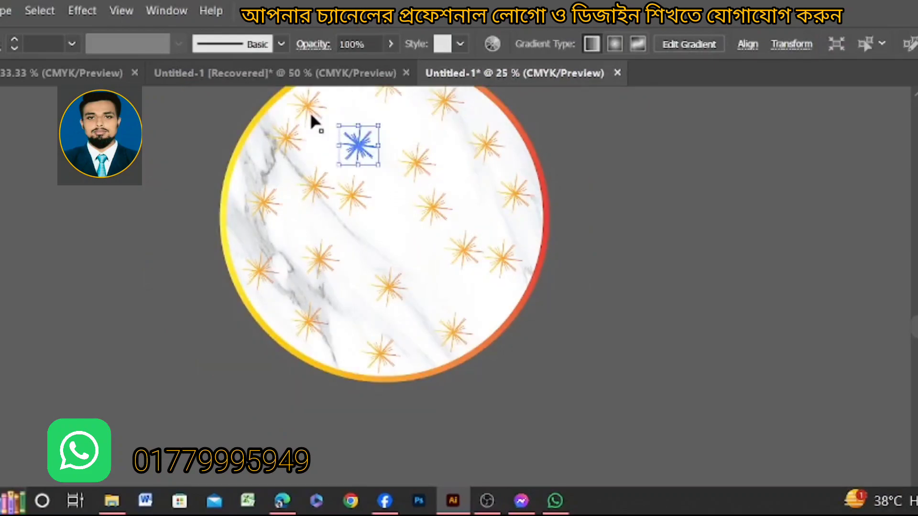
drag(310, 107, 320, 106)
click(371, 193)
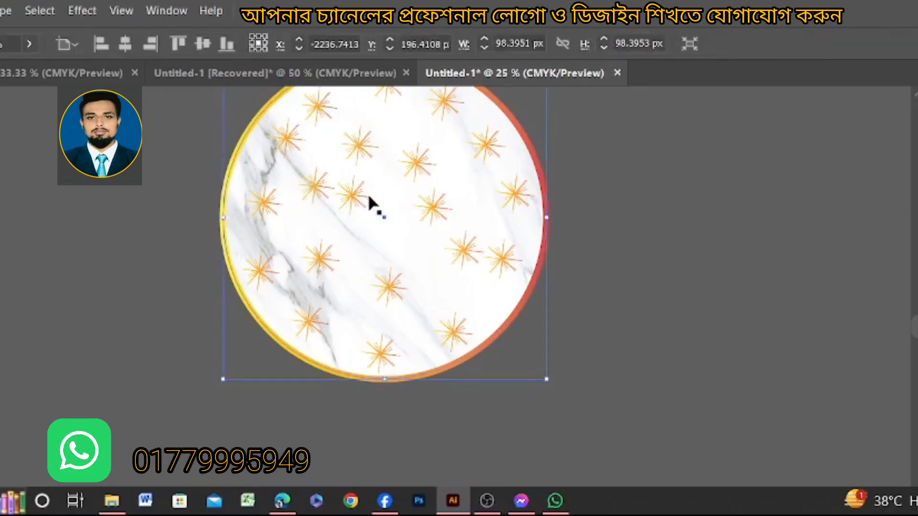
drag(359, 195, 384, 213)
scroll(394, 221, down, 1)
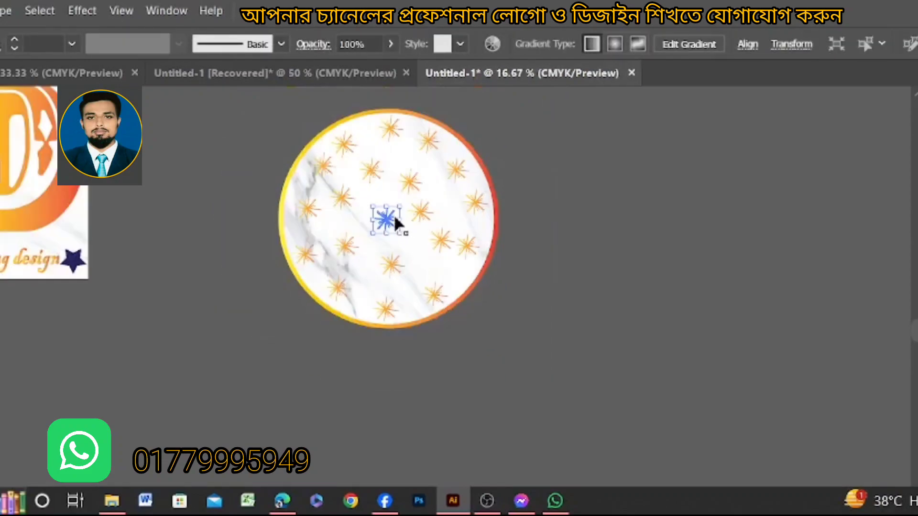
- Fine-tune the inner starbursts around the circle's centre and left side to even out their spacing
drag(395, 264, 412, 264)
drag(395, 221, 395, 216)
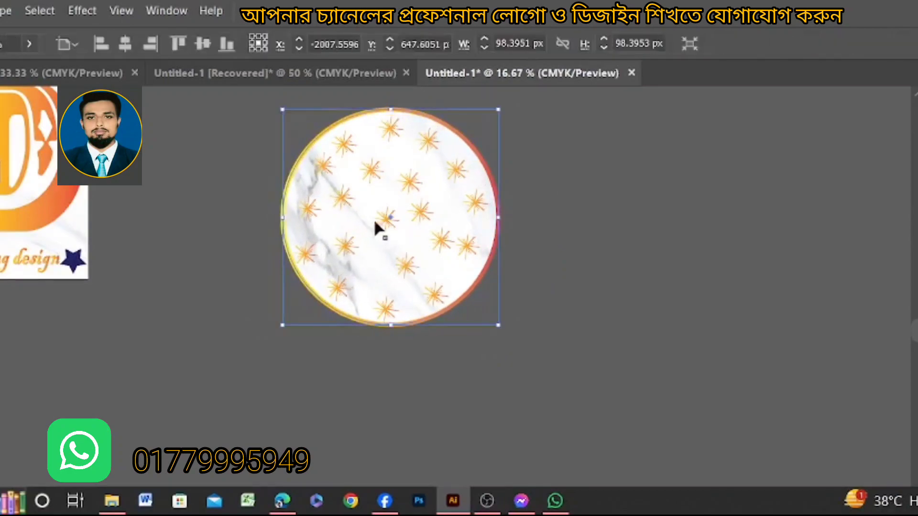
drag(350, 247, 369, 267)
drag(346, 199, 347, 204)
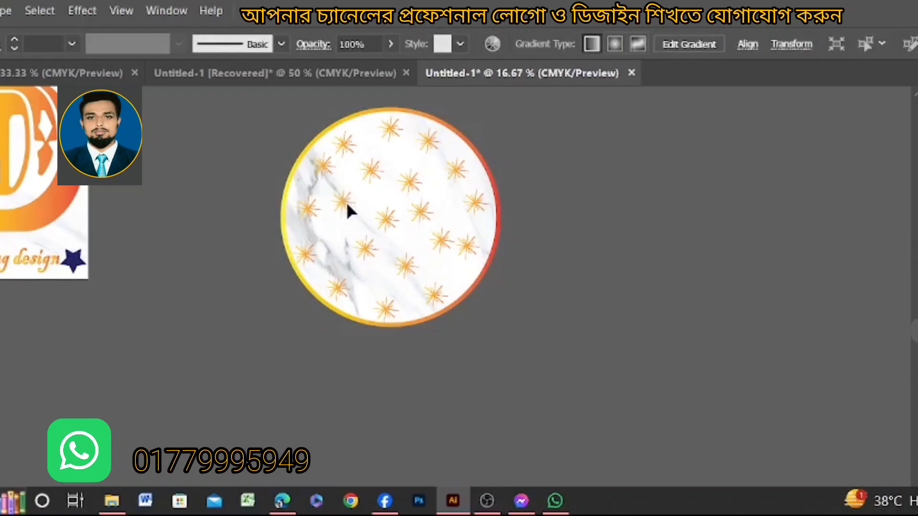
drag(344, 151, 352, 143)
drag(371, 178, 375, 185)
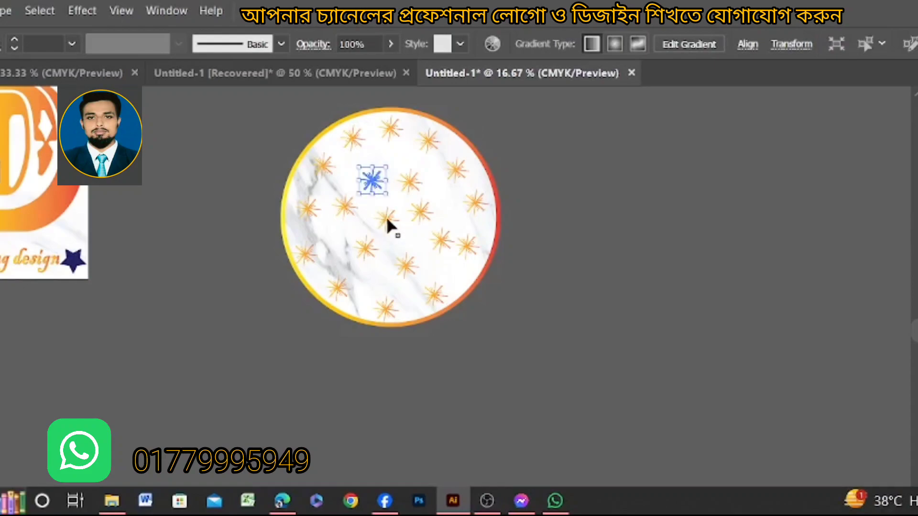
click(374, 250)
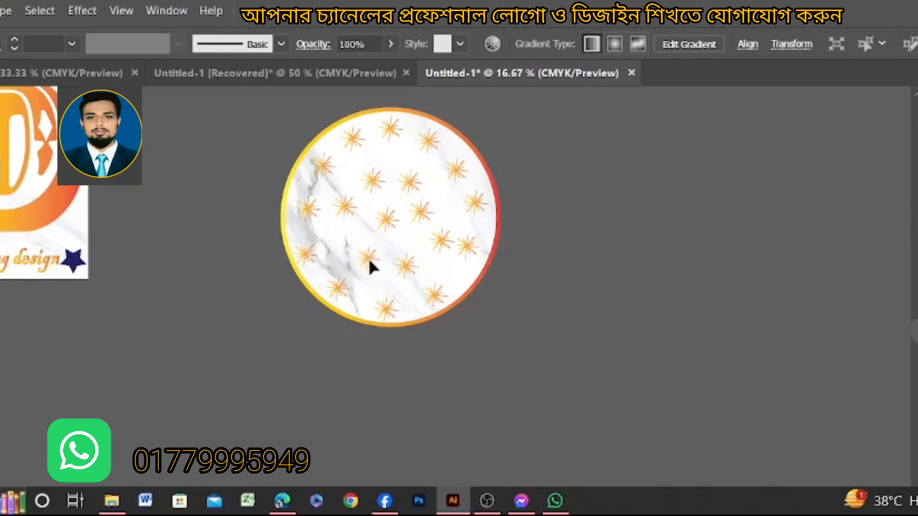
drag(368, 255, 343, 225)
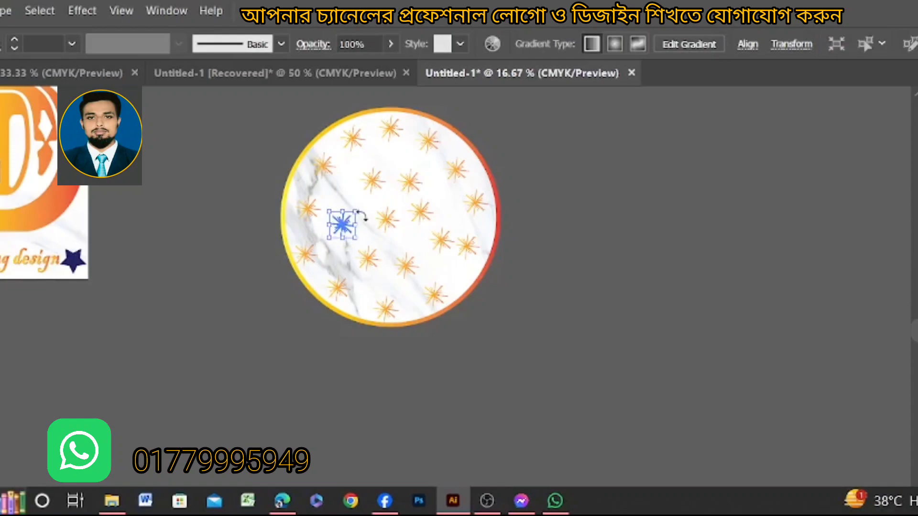
- Select all the starbursts scattered across the marble circle and group them into one object
click(390, 222)
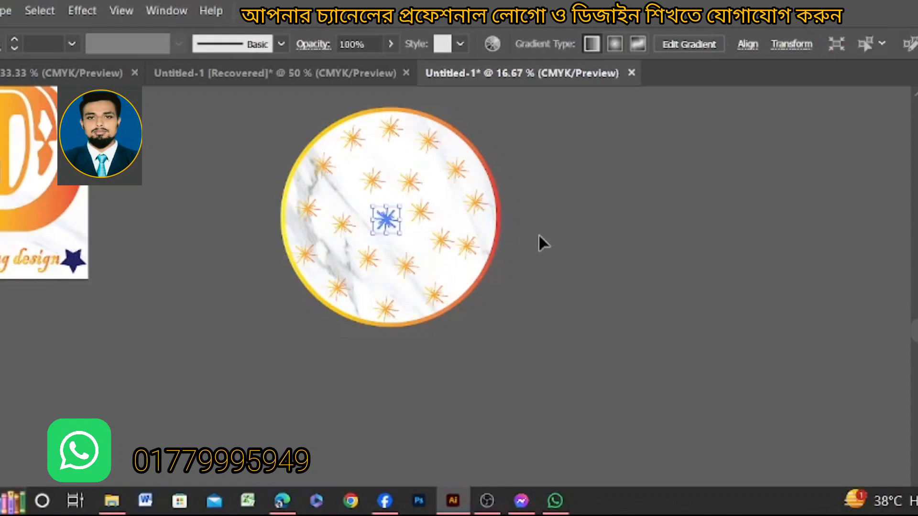
click(474, 295)
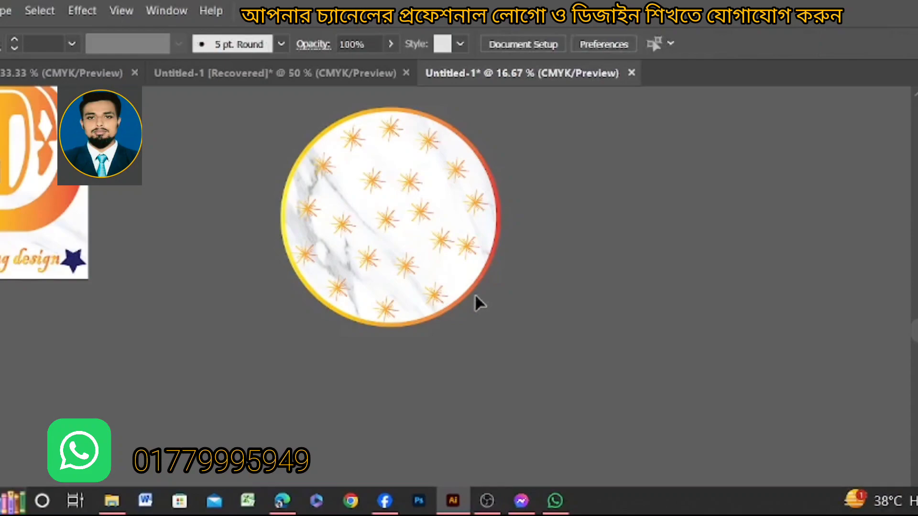
click(436, 300)
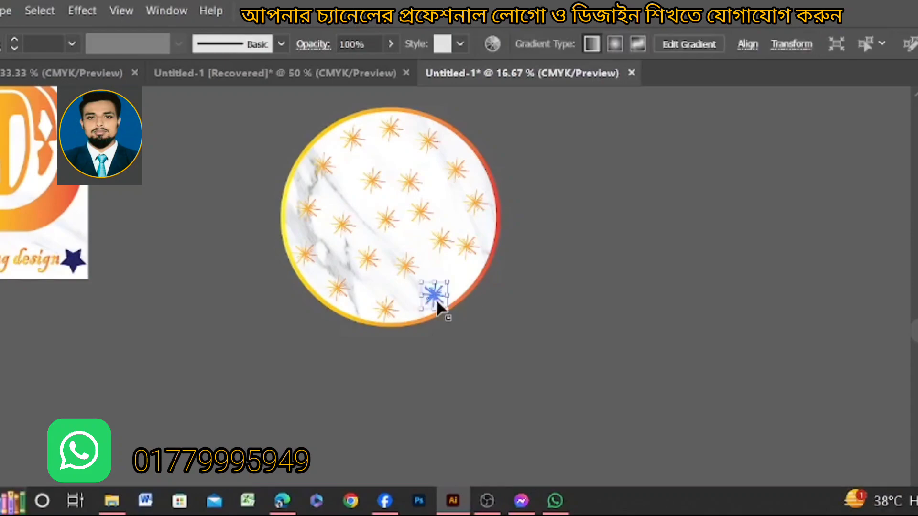
shift+click(390, 313)
shift+click(337, 287)
shift+click(308, 254)
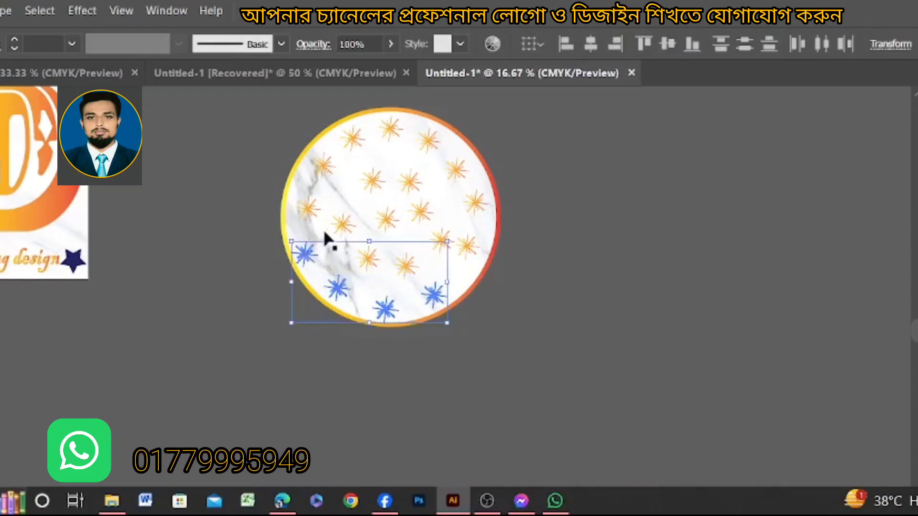
shift+click(342, 224)
shift+click(368, 259)
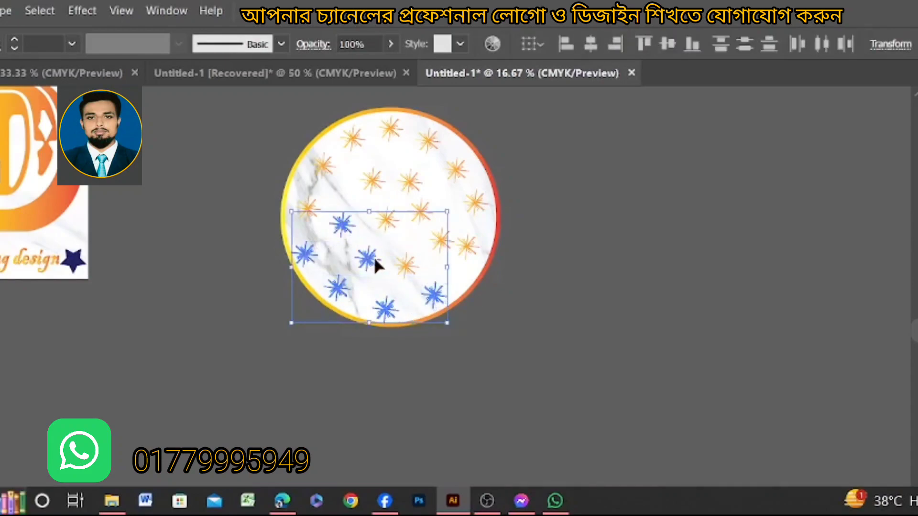
shift+click(441, 240)
shift+click(466, 246)
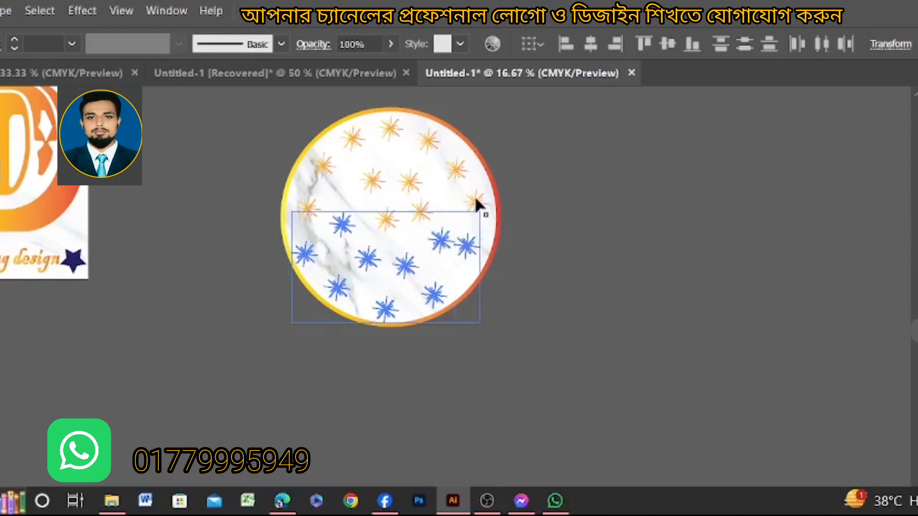
shift+click(475, 202)
shift+click(421, 211)
shift+click(386, 220)
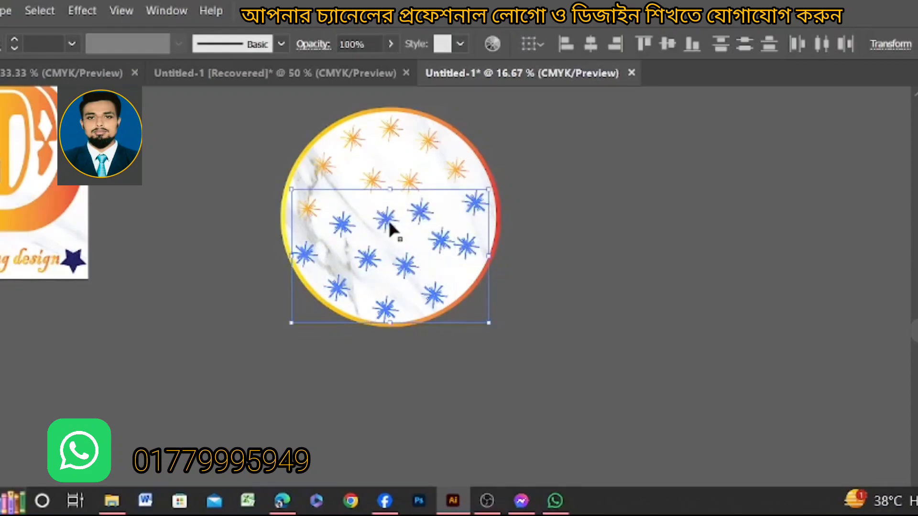
shift+click(309, 208)
shift+click(323, 166)
shift+click(373, 182)
shift+click(409, 183)
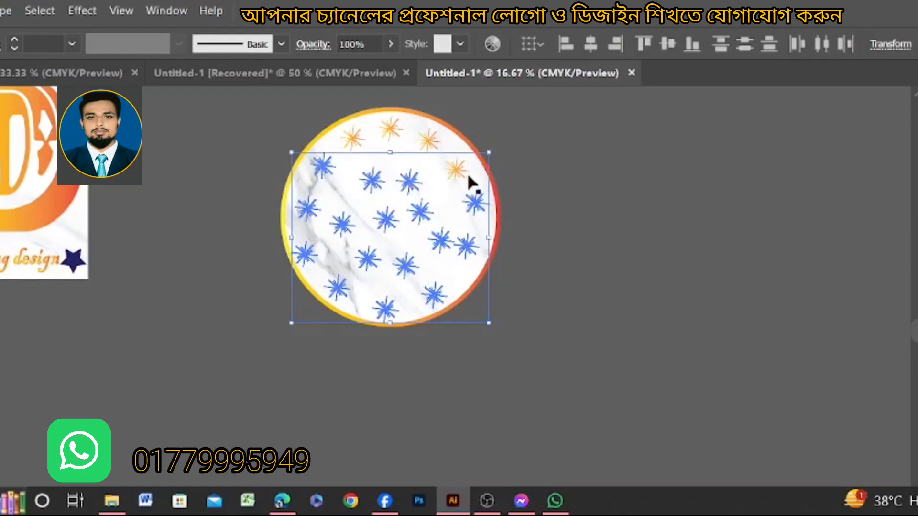
shift+click(455, 170)
shift+click(428, 140)
shift+click(387, 129)
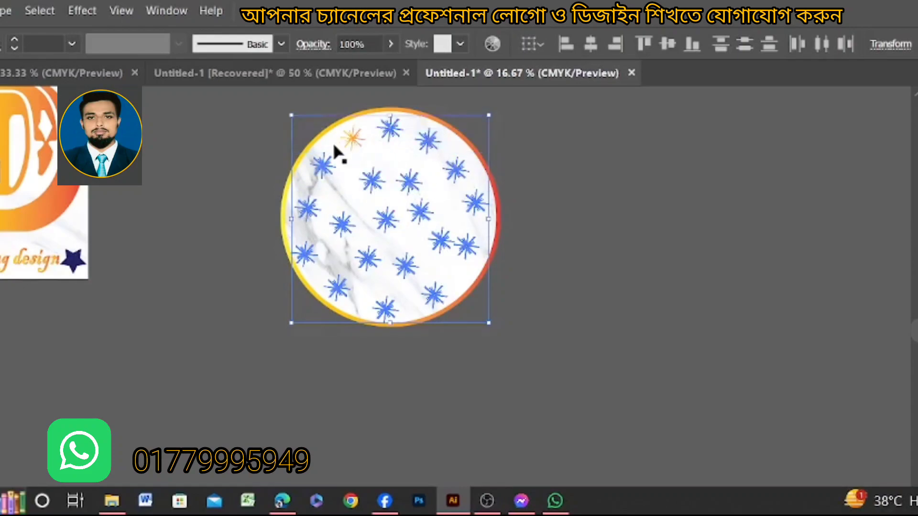
shift+click(348, 138)
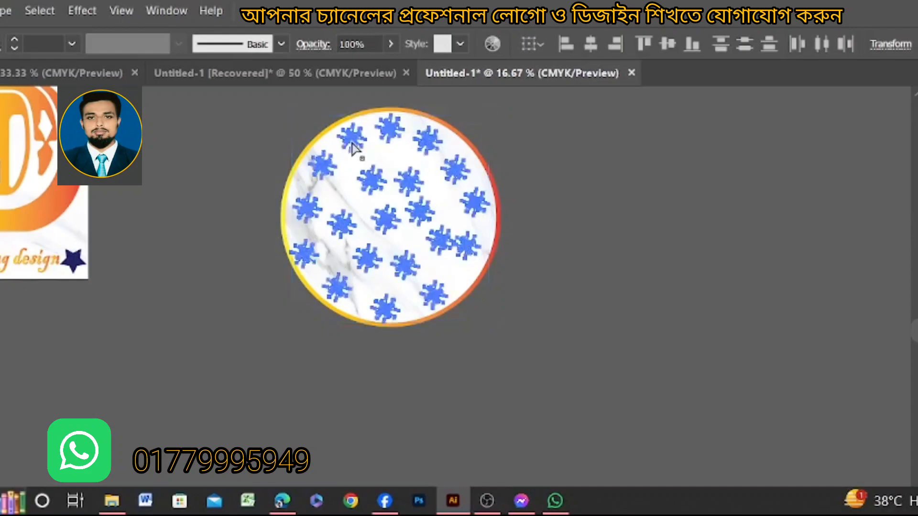
key(ctrl+g)
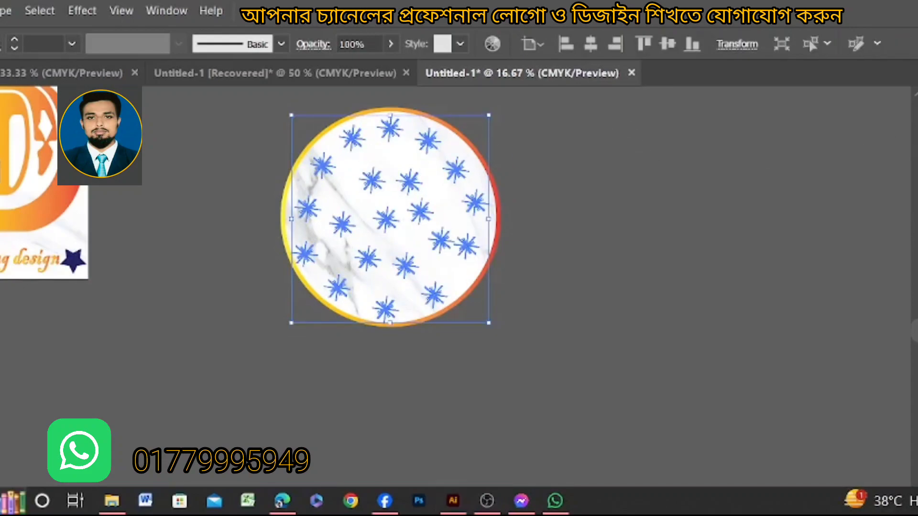
- Reduce the opacity of the starburst group to 35%
click(736, 301)
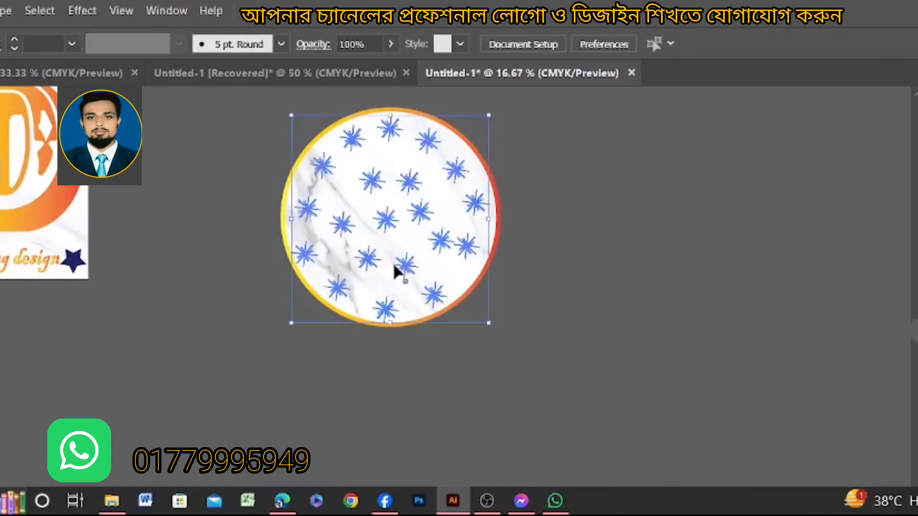
click(396, 273)
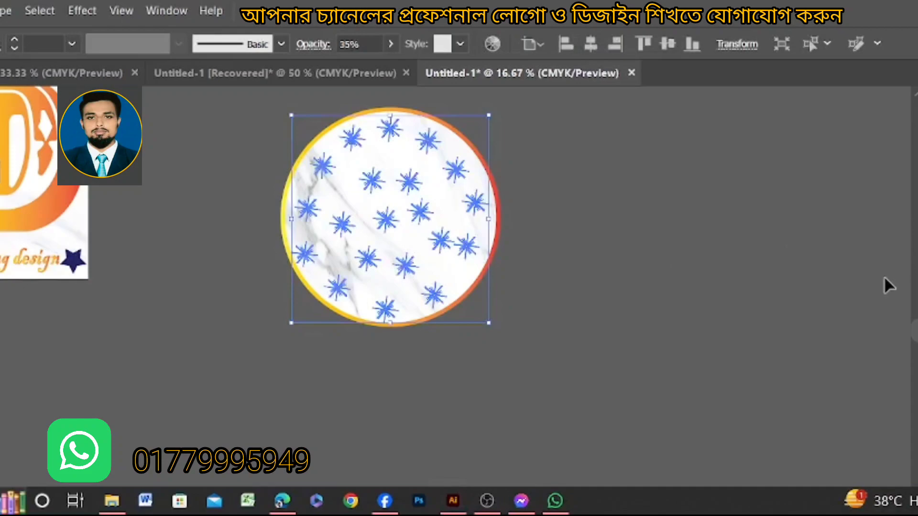
click(794, 290)
scroll(349, 244, up, 3)
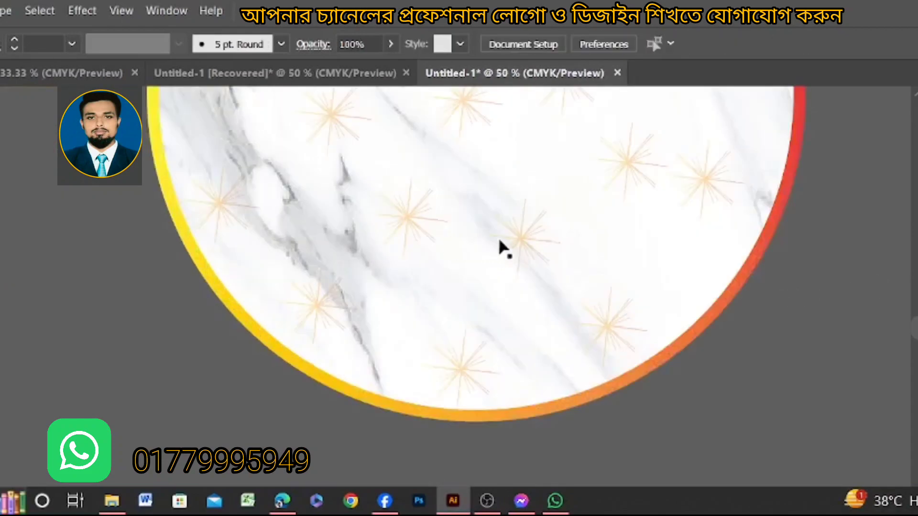
scroll(499, 241, down, 3)
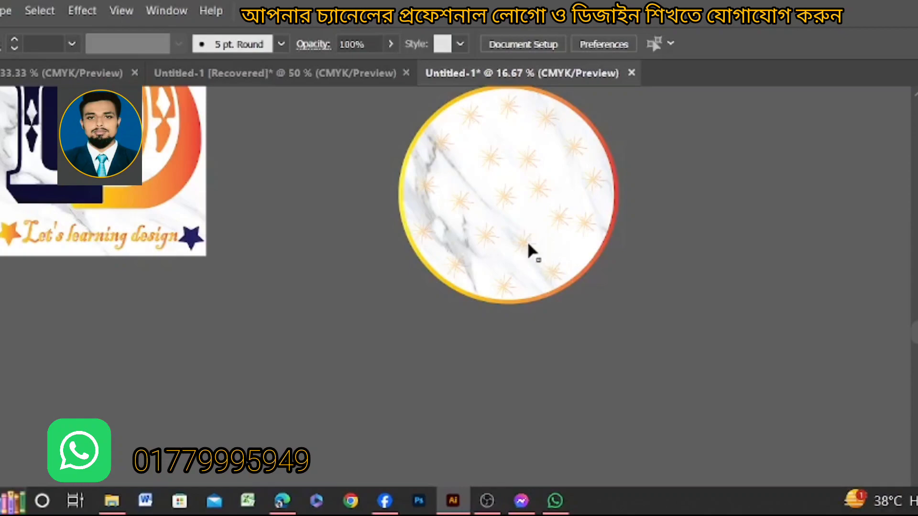
click(528, 244)
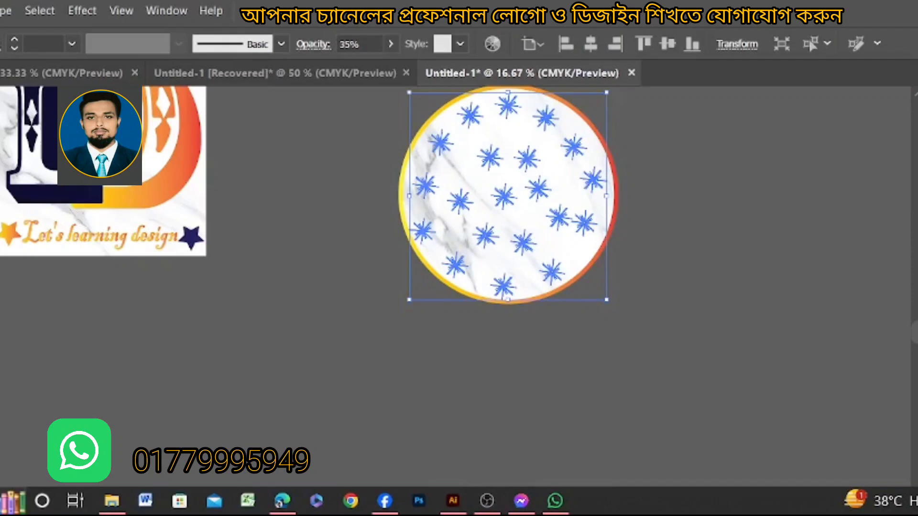
click(774, 274)
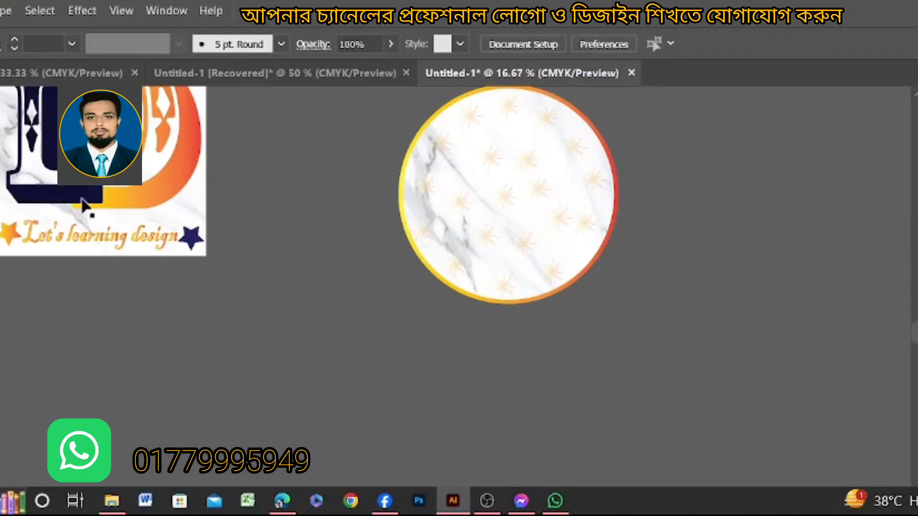
- Move the LD lettering from the square logo onto the marble circle and bring it to the front
scroll(82, 203, down, 2)
scroll(96, 196, up, 2)
scroll(119, 192, down, 1)
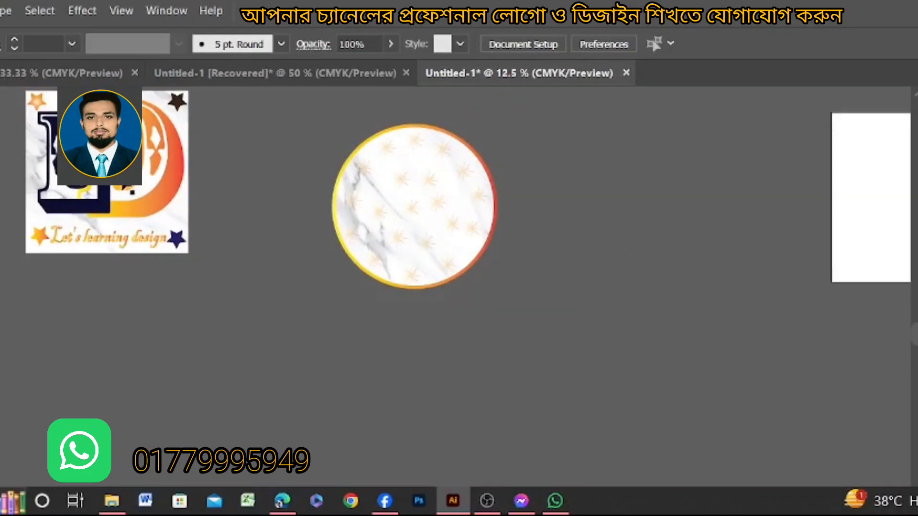
drag(103, 171, 384, 330)
right_click(385, 330)
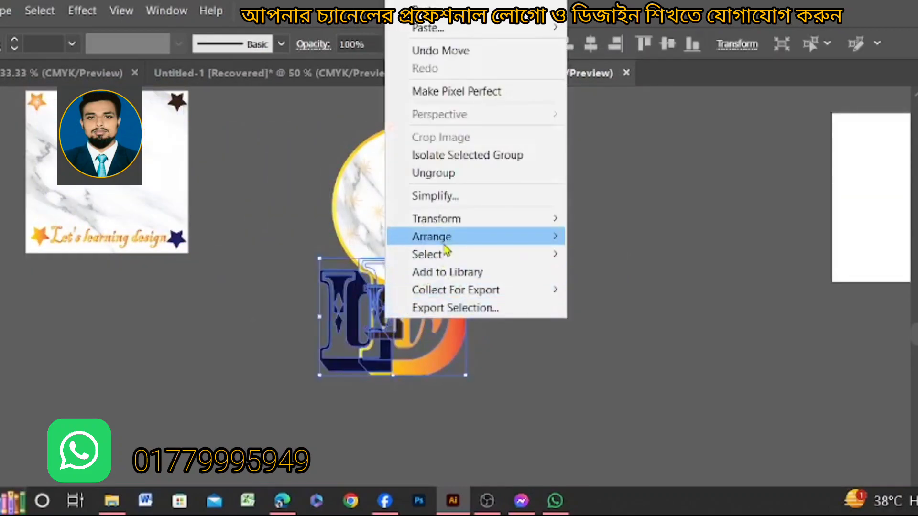
mouse_move(550, 239)
click(657, 247)
drag(397, 326, 421, 233)
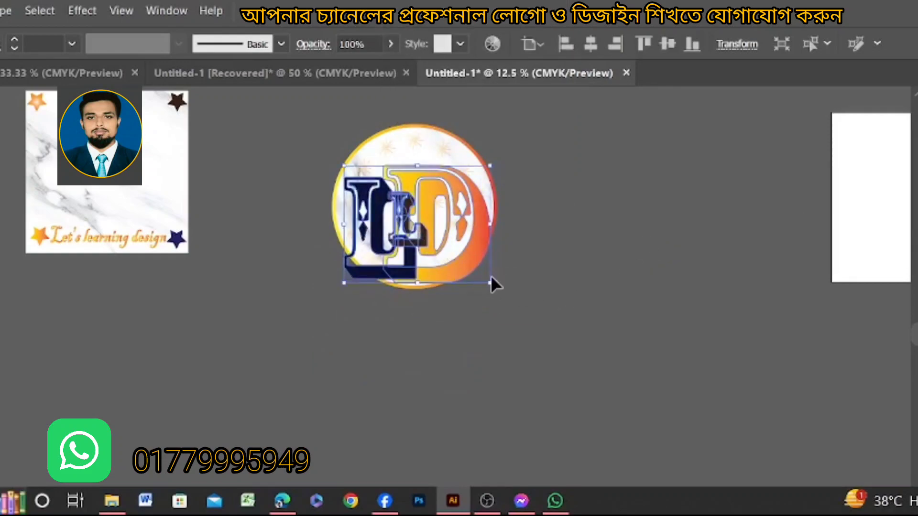
- Scale down the LD lettering and place it in the upper part of the circle
drag(471, 259, 467, 257)
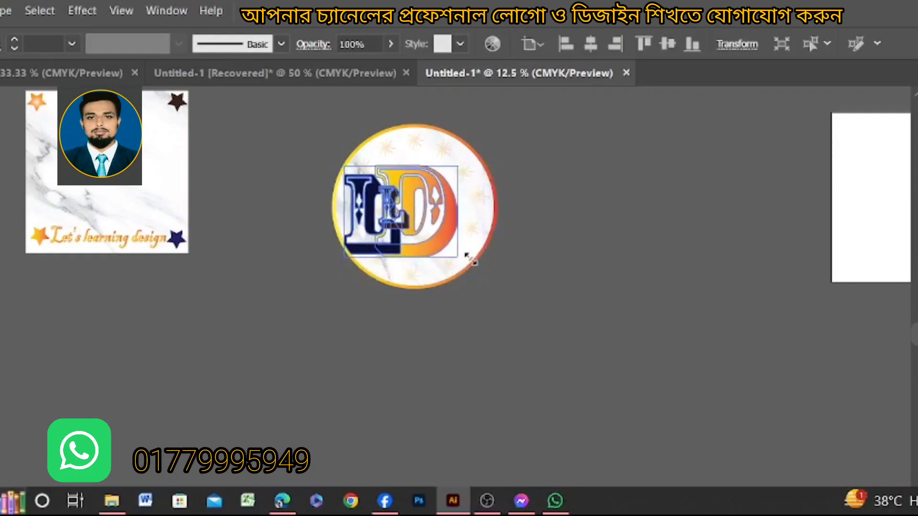
drag(389, 208, 410, 185)
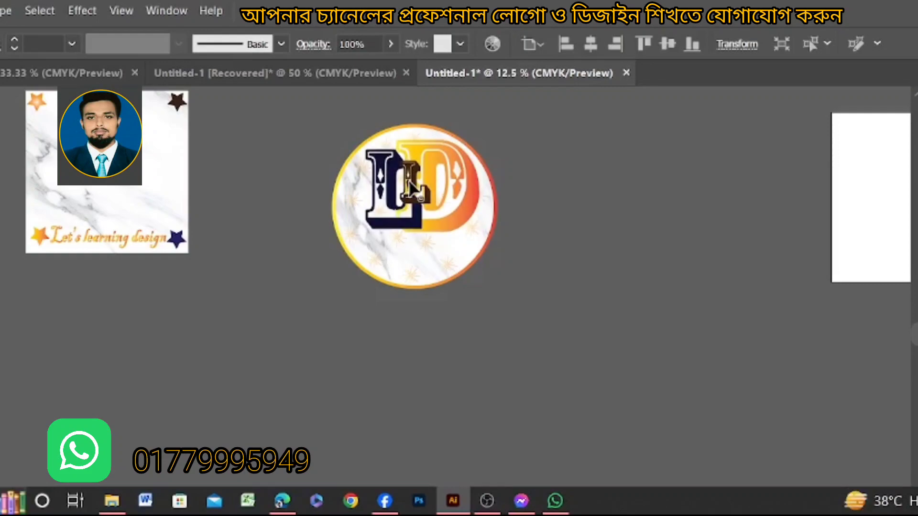
click(518, 289)
scroll(390, 206, up, 1)
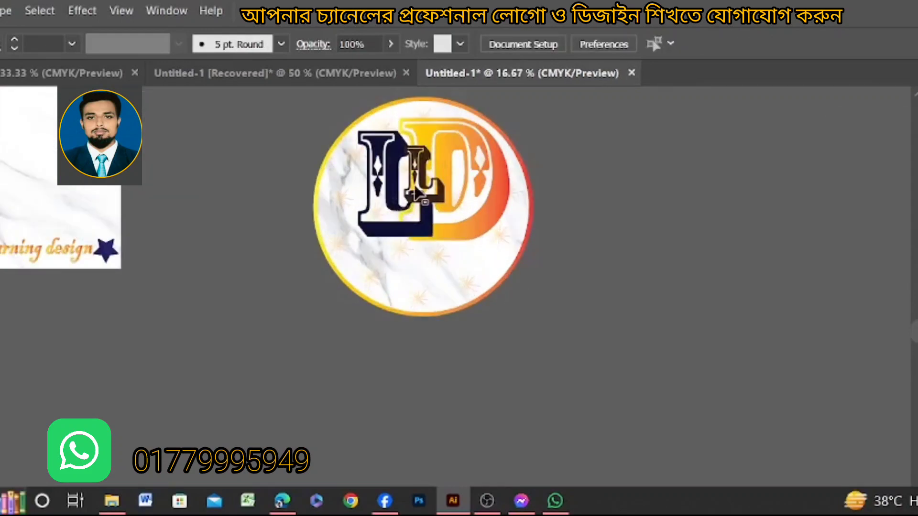
- Bring the "Let's learning design" tagline from the square logo to the front and place it in the circle beneath the LD lettering
scroll(424, 188, down, 1)
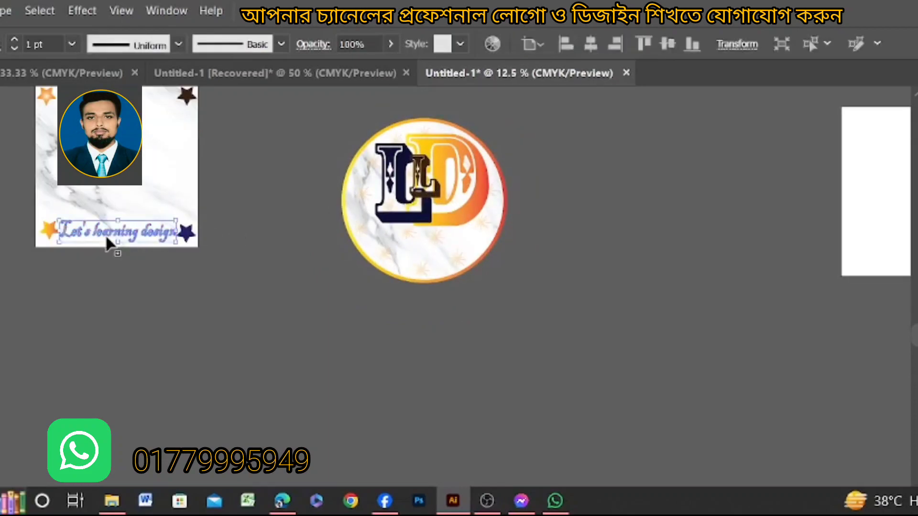
drag(105, 234, 340, 274)
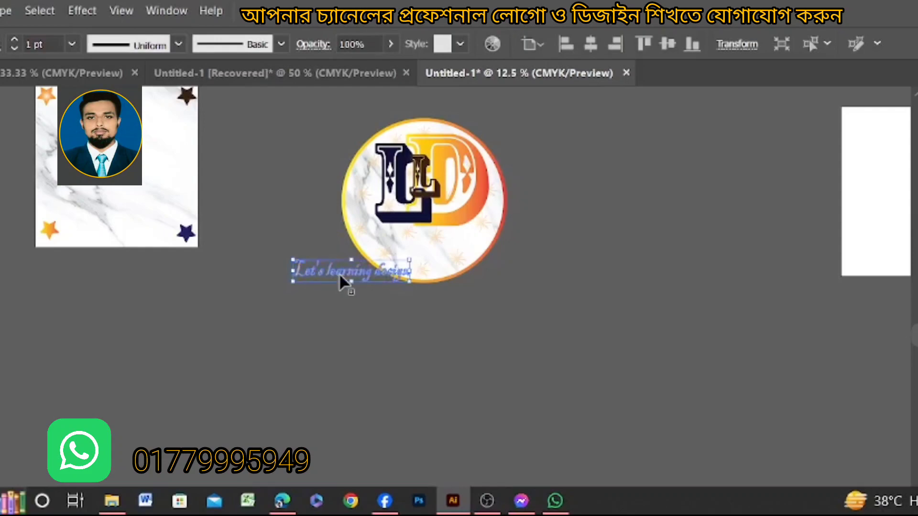
right_click(339, 273)
mouse_move(387, 193)
click(578, 192)
key(ctrl+a)
click(345, 313)
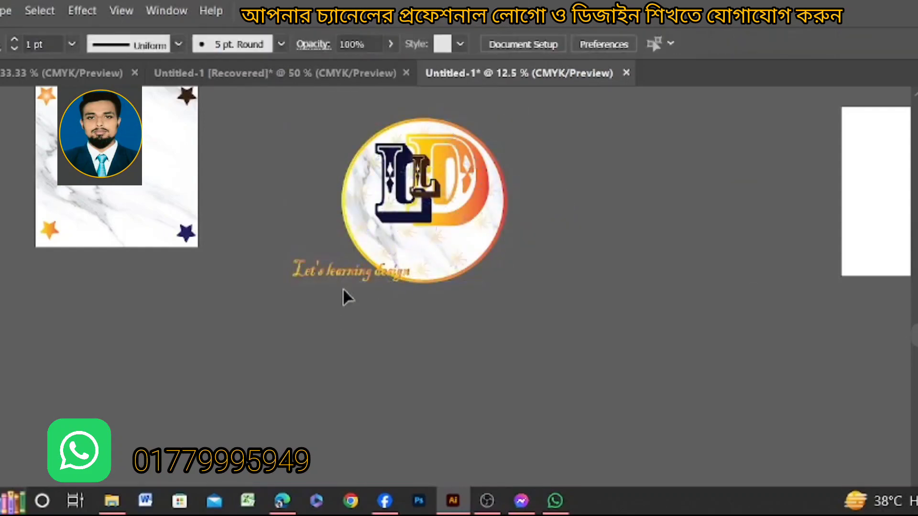
click(337, 271)
drag(337, 271, 410, 246)
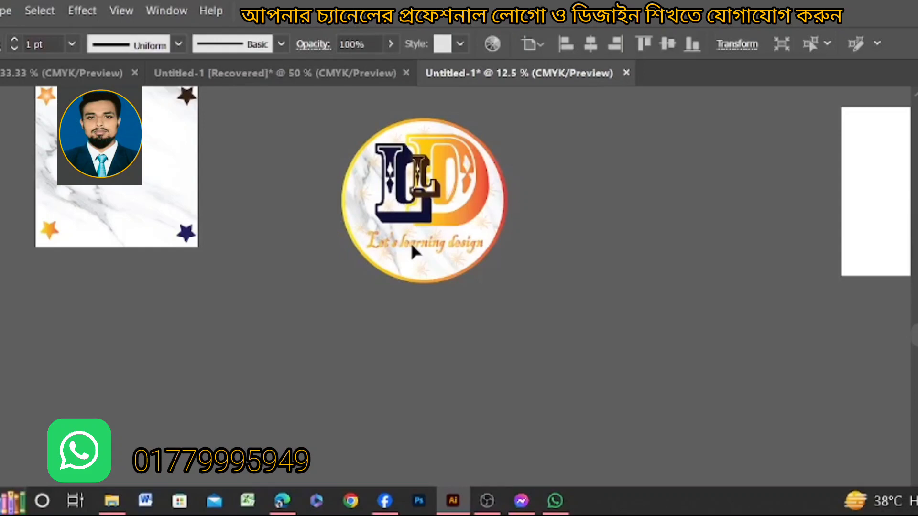
click(423, 298)
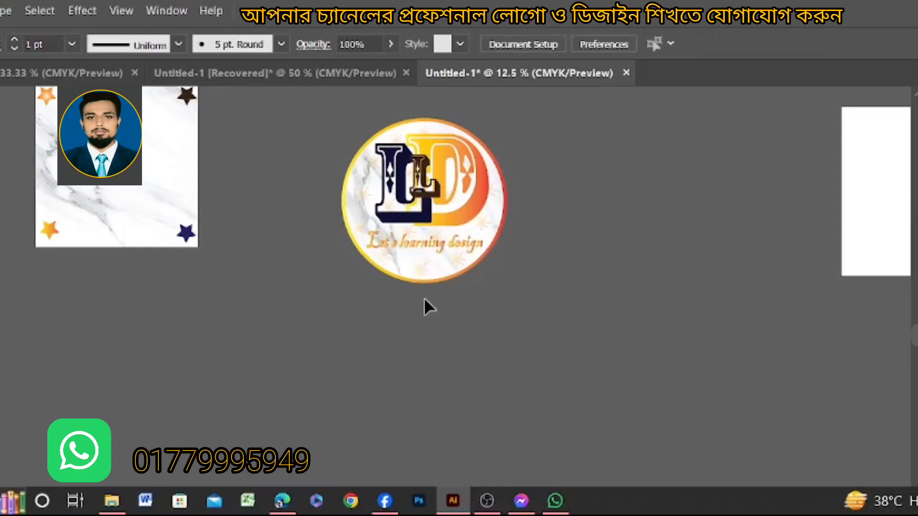
- Narrow the "Let's learning design" tagline slightly so it fits inside the circle's lower part
click(435, 241)
scroll(434, 241, up, 3)
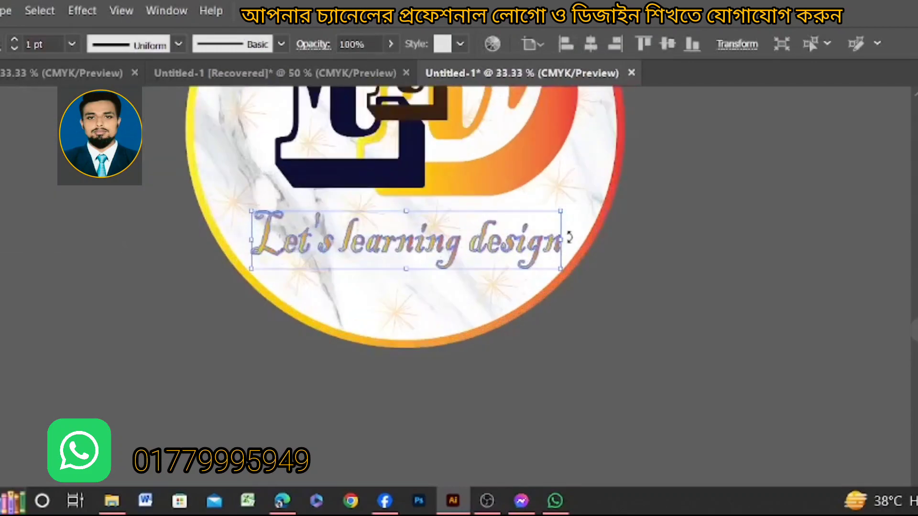
drag(560, 240, 537, 244)
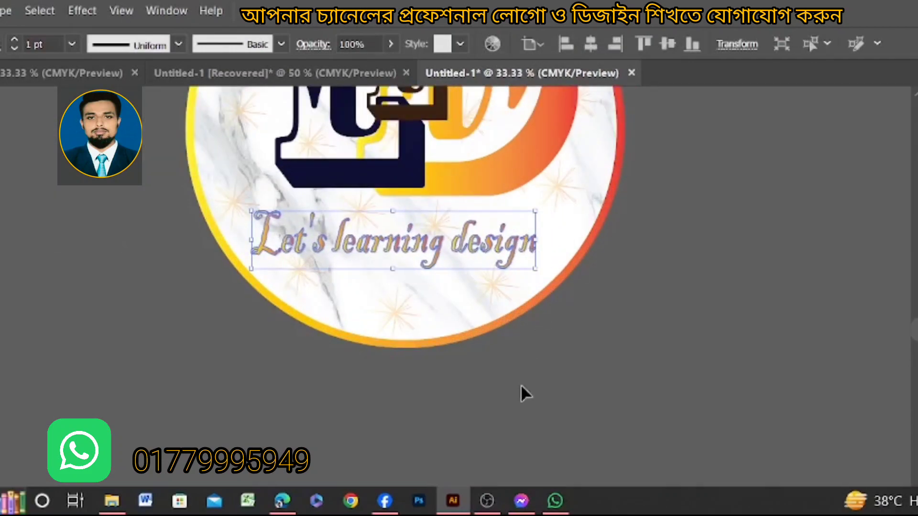
click(502, 414)
click(430, 253)
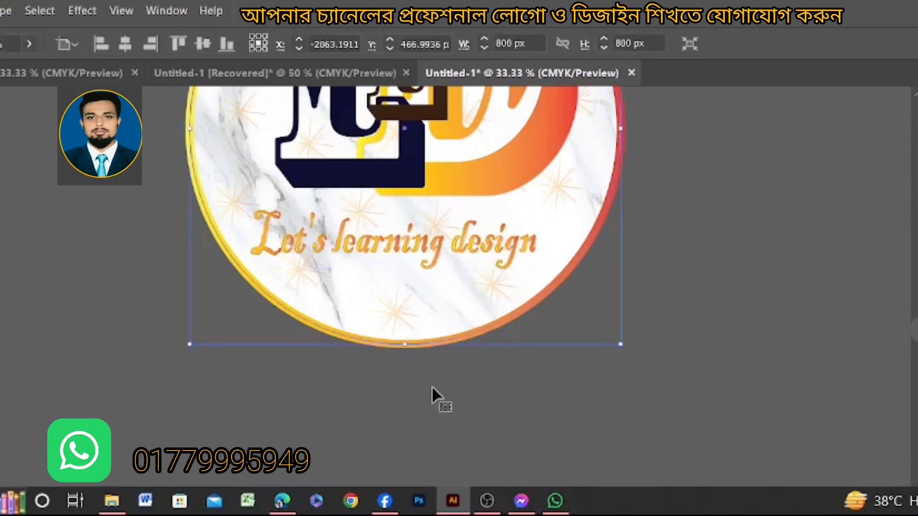
click(431, 385)
click(405, 252)
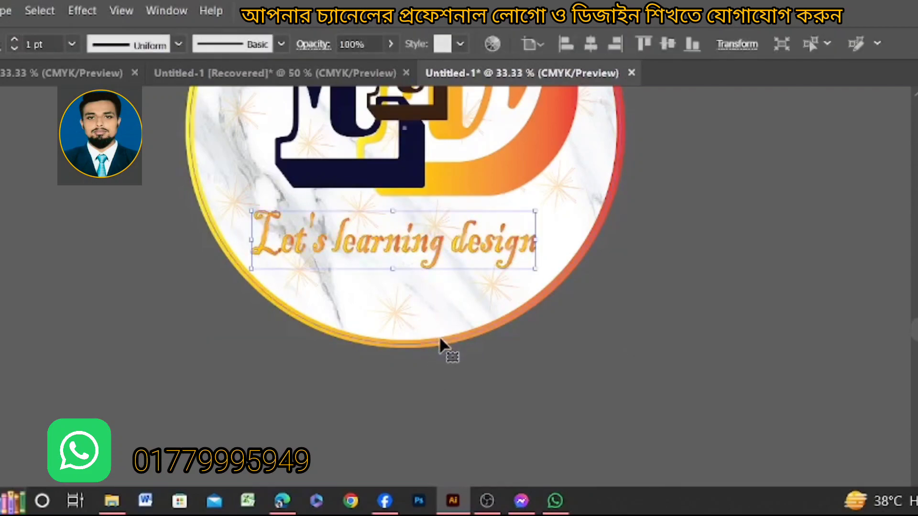
click(399, 324)
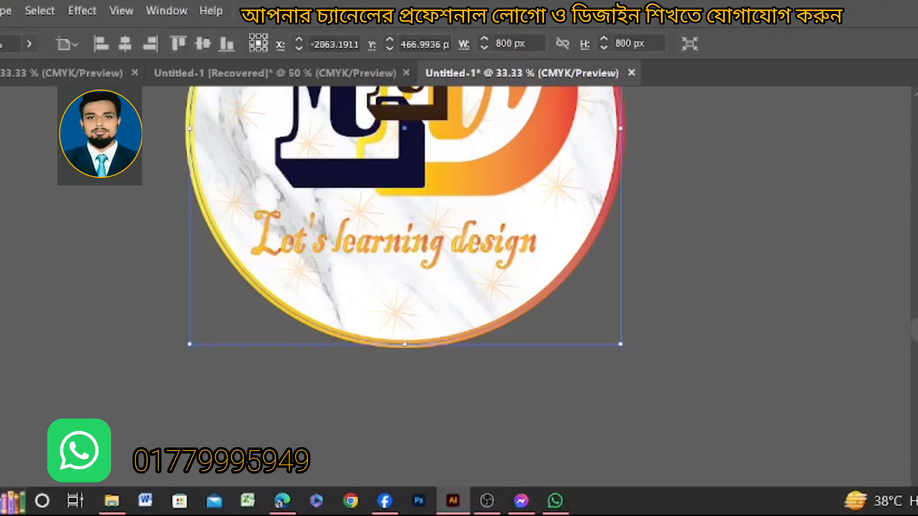
scroll(450, 330, up, 2)
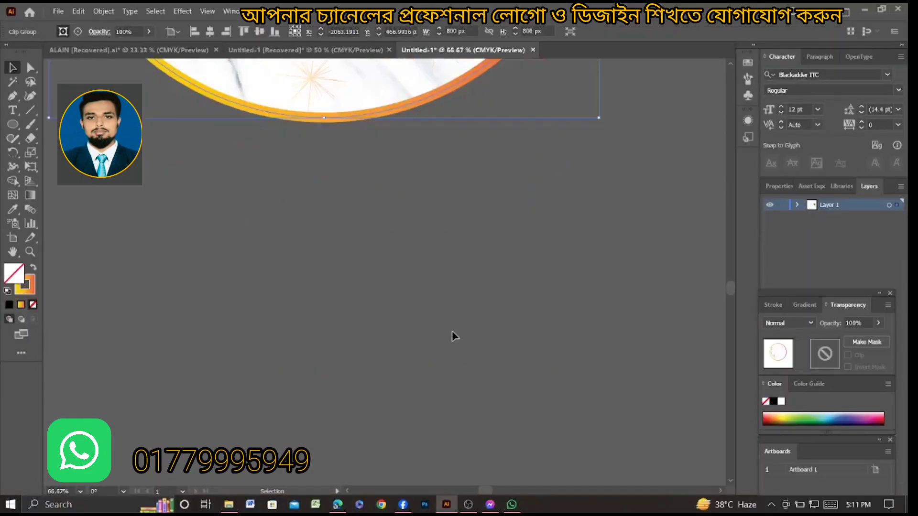
scroll(453, 335, down, 7)
scroll(456, 324, up, 3)
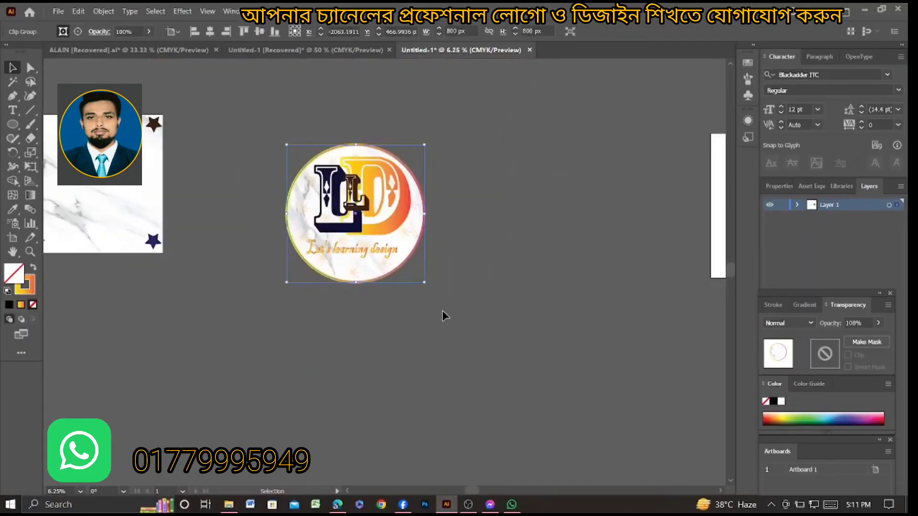
click(103, 11)
click(201, 147)
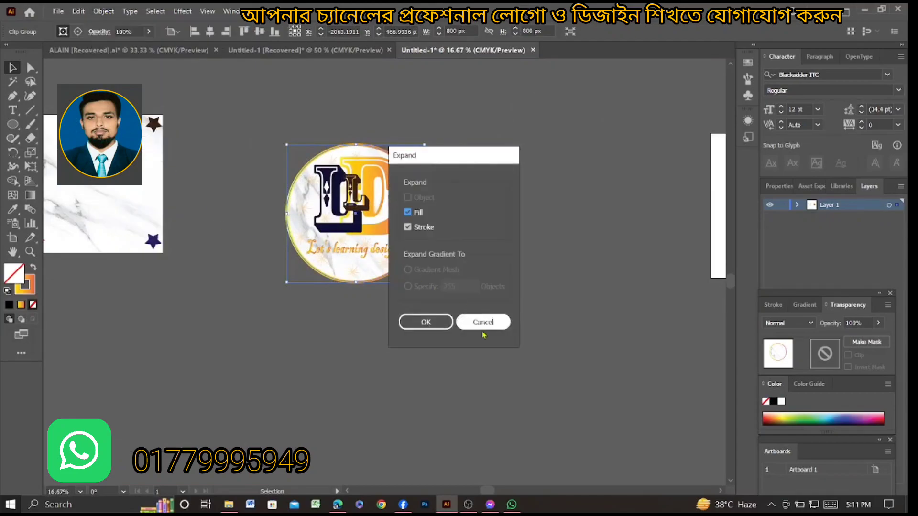
click(425, 322)
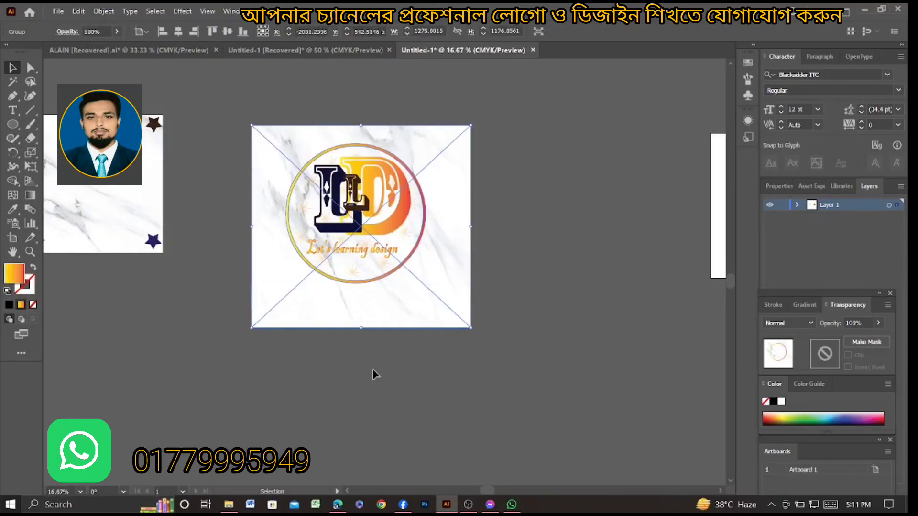
key(ctrl+7)
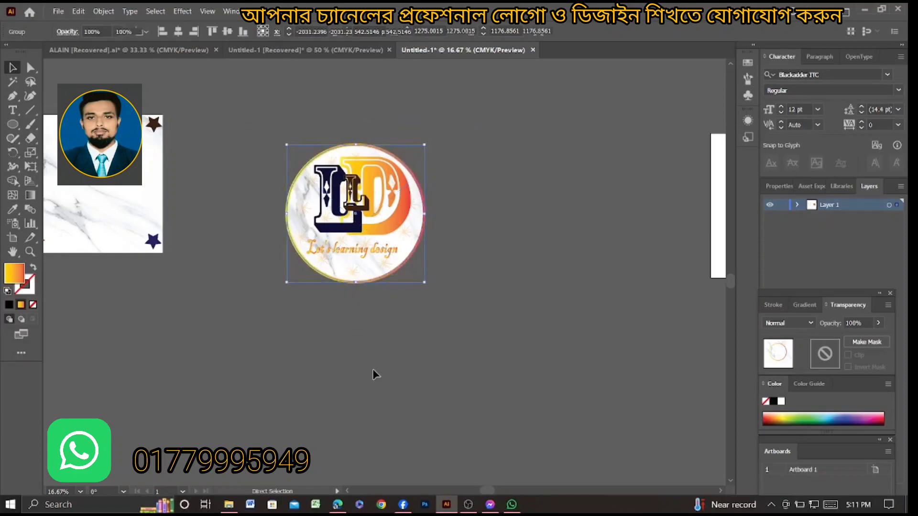
click(375, 374)
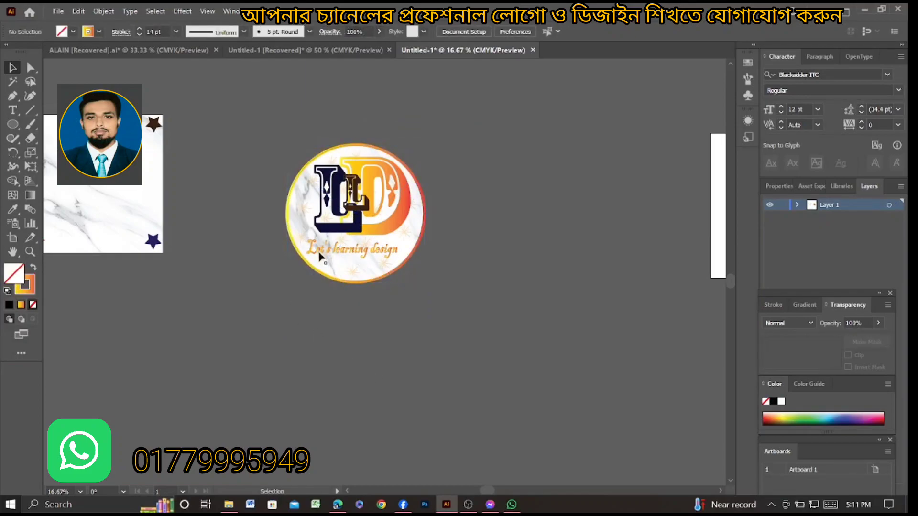
- Nudge the "Let's learning design" tagline slightly to the right within the circle
scroll(318, 254, up, 1)
click(324, 257)
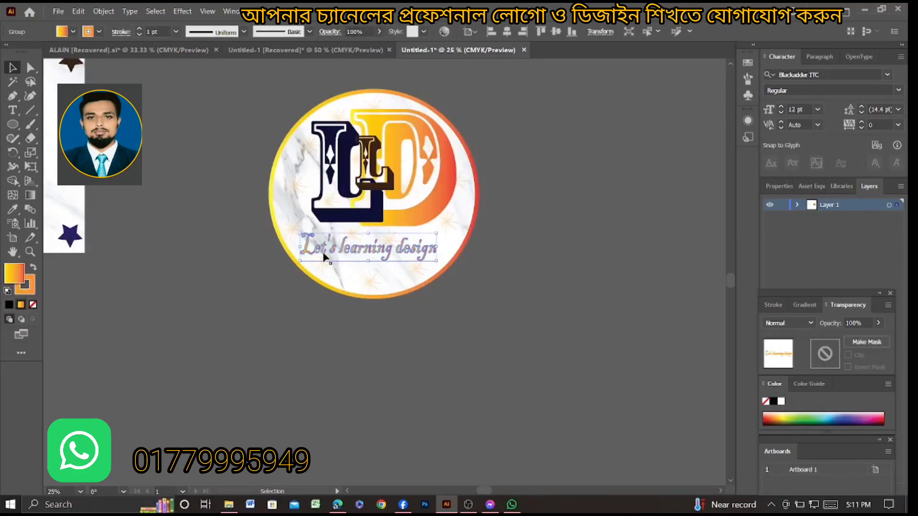
key(Right)
key(Right)
key(Right)
key(Right)
key(Right)
key(Right)
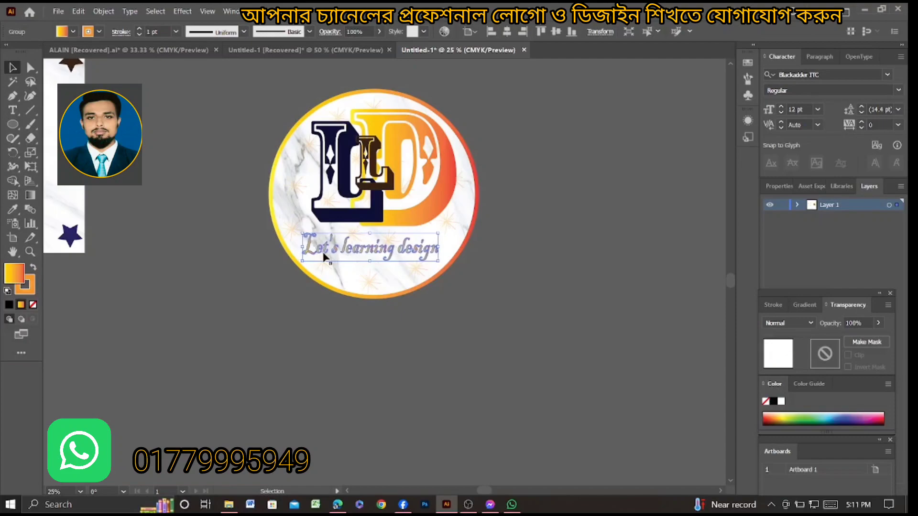
key(Right)
key(Right)
key(Right)
key(Right)
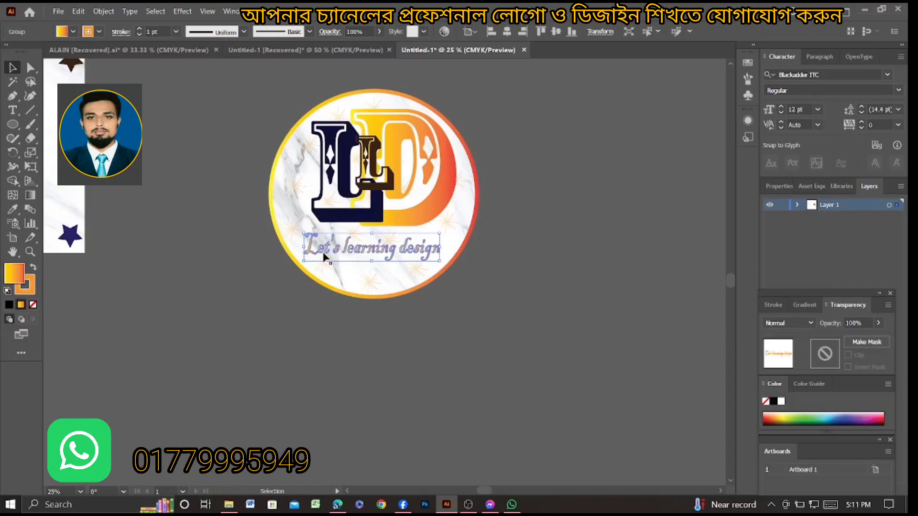
click(314, 311)
scroll(314, 311, down, 2)
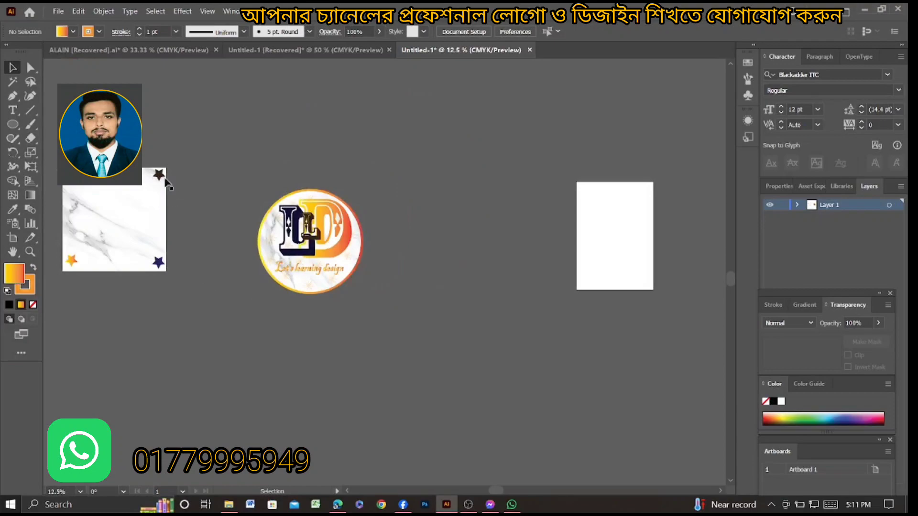
click(162, 175)
drag(161, 171, 252, 256)
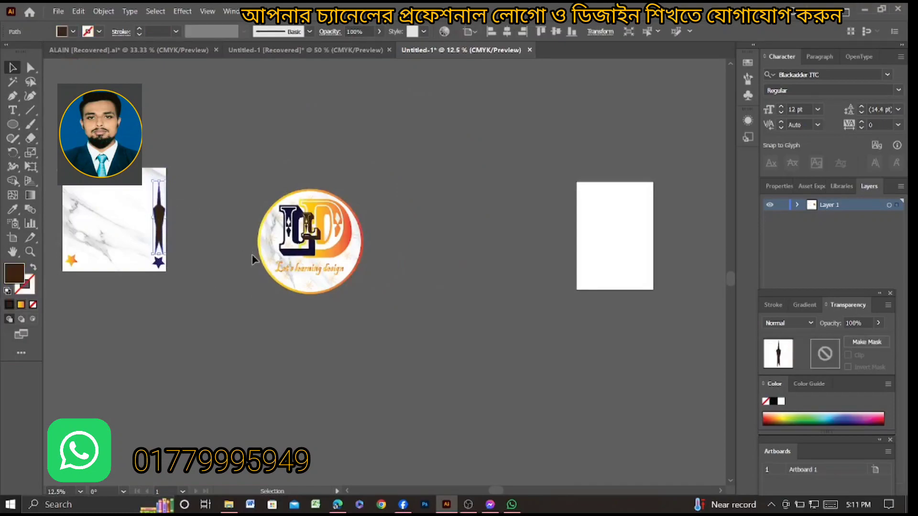
key(ctrl+z)
click(176, 228)
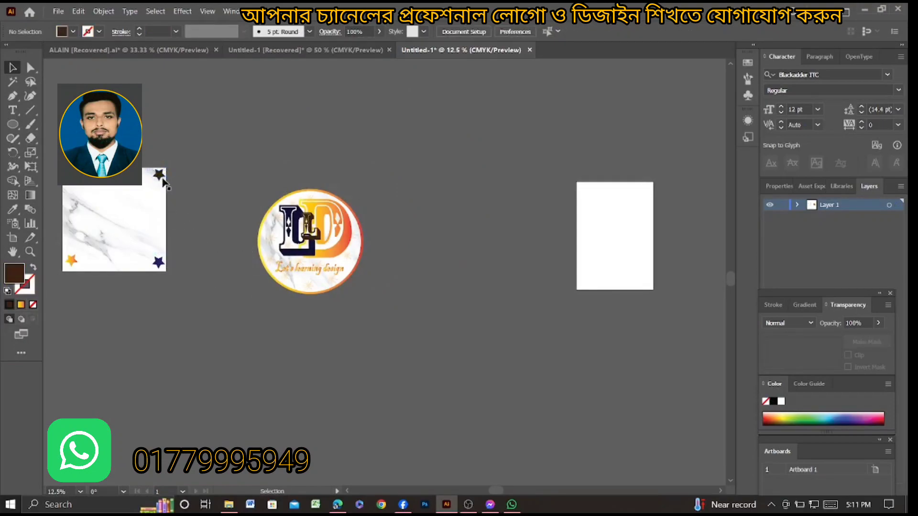
click(162, 175)
drag(163, 178, 215, 207)
key(ctrl+z)
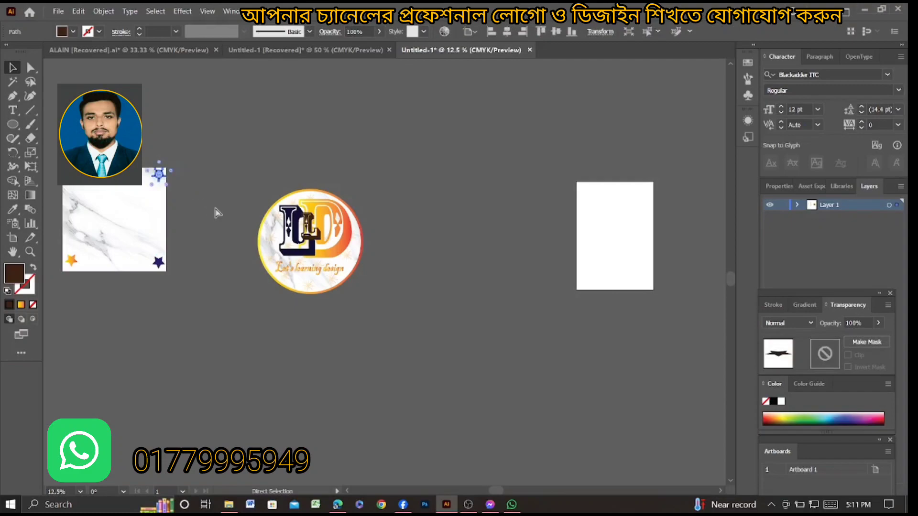
- Move the dark brown star from the marble square to the start of the tagline, scaled down and in front of the circle
scroll(158, 178, up, 3)
drag(158, 178, 462, 421)
right_click(432, 423)
mouse_move(537, 369)
click(583, 368)
- Move the navy star from the marble square to the end of the tagline and bring it to the front
scroll(481, 471, down, 1)
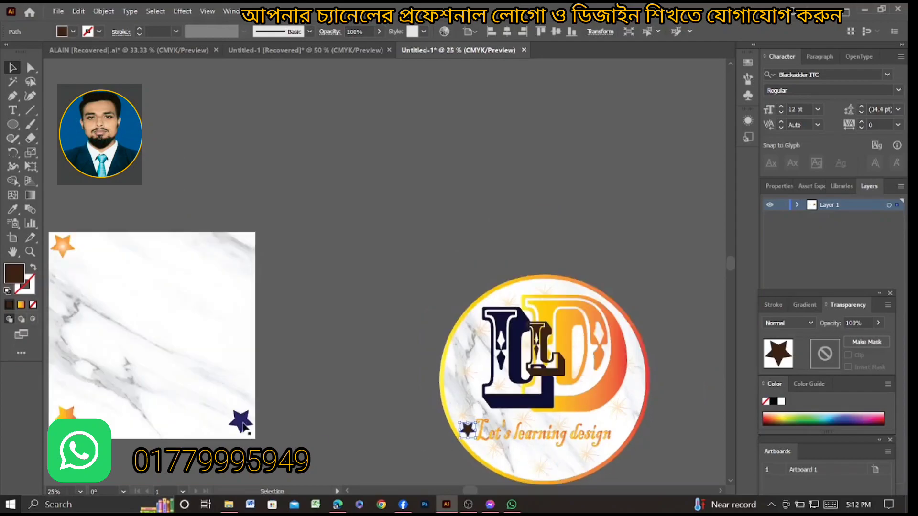
drag(243, 424, 620, 436)
right_click(620, 436)
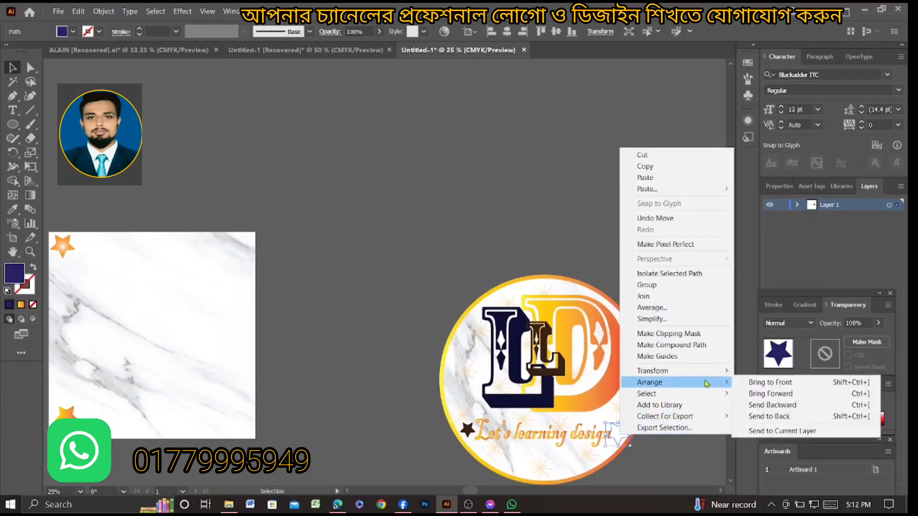
click(734, 386)
- Scale down the navy star so it fits between the tagline's last letter and the circle's outline
scroll(617, 442, up, 3)
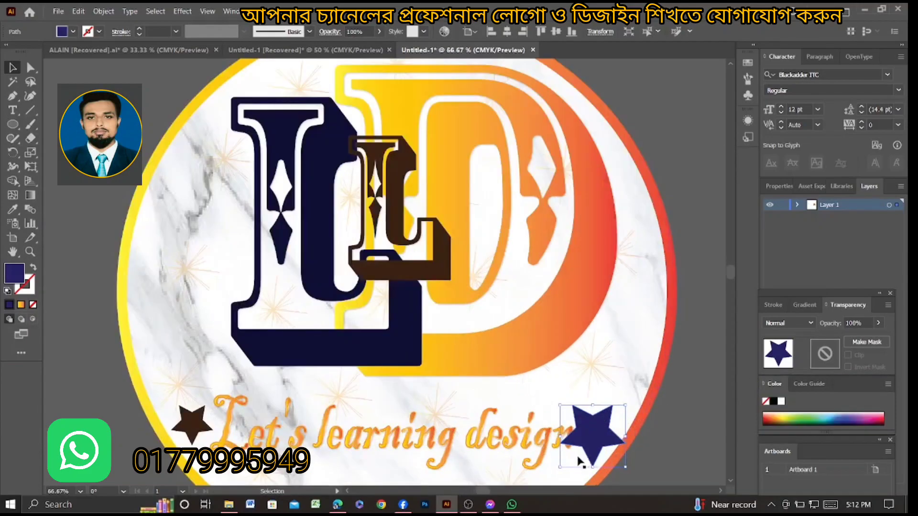
drag(561, 466, 576, 414)
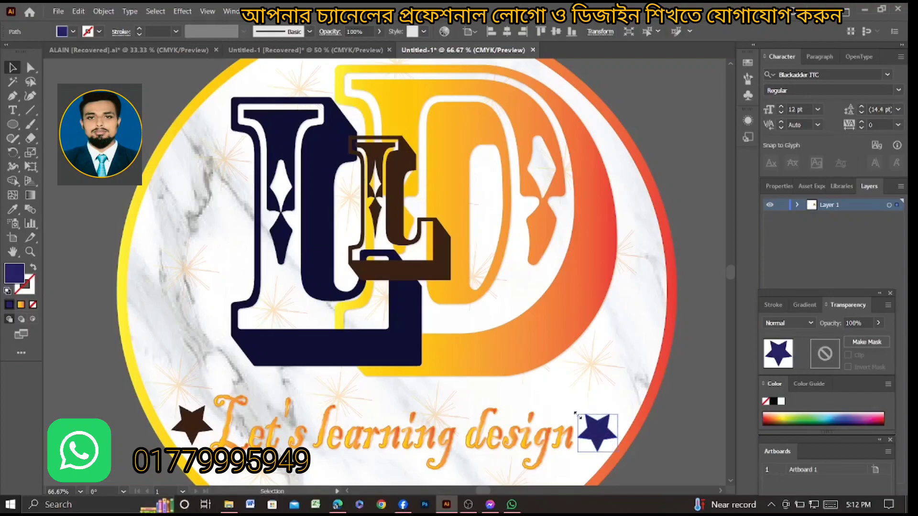
click(679, 449)
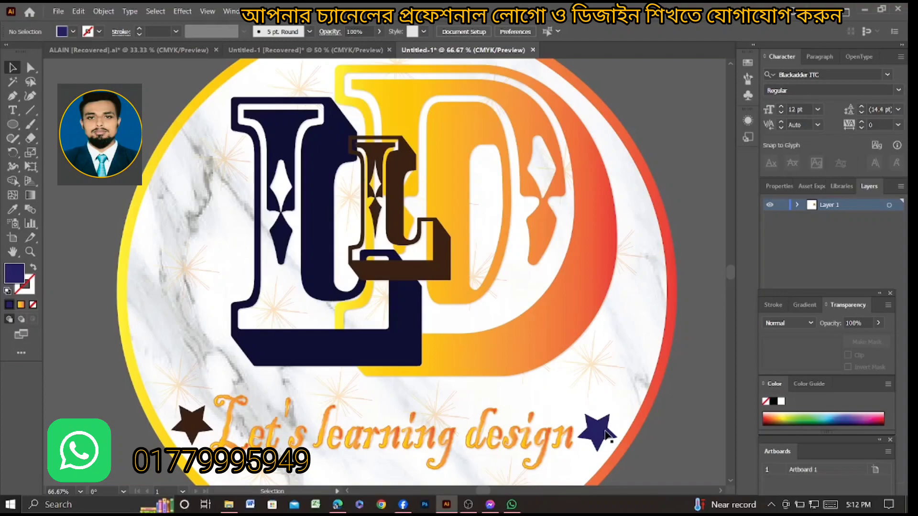
- Nudge the LD lettering slightly left and down so it sits centred just above the tagline
scroll(605, 435, down, 4)
scroll(563, 449, up, 1)
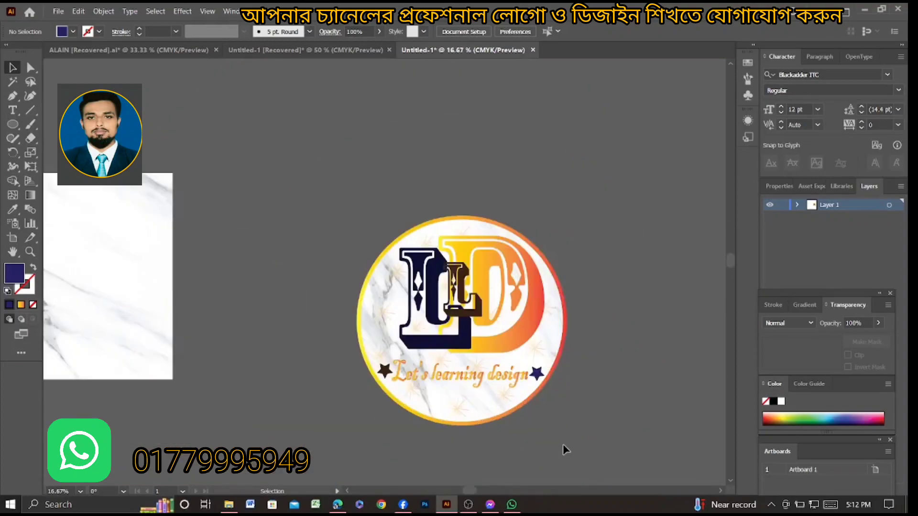
scroll(564, 449, up, 2)
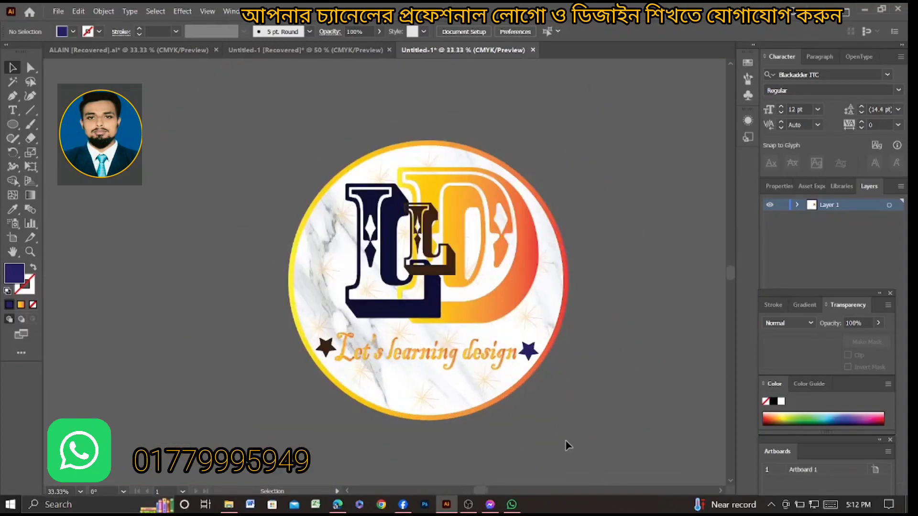
click(433, 307)
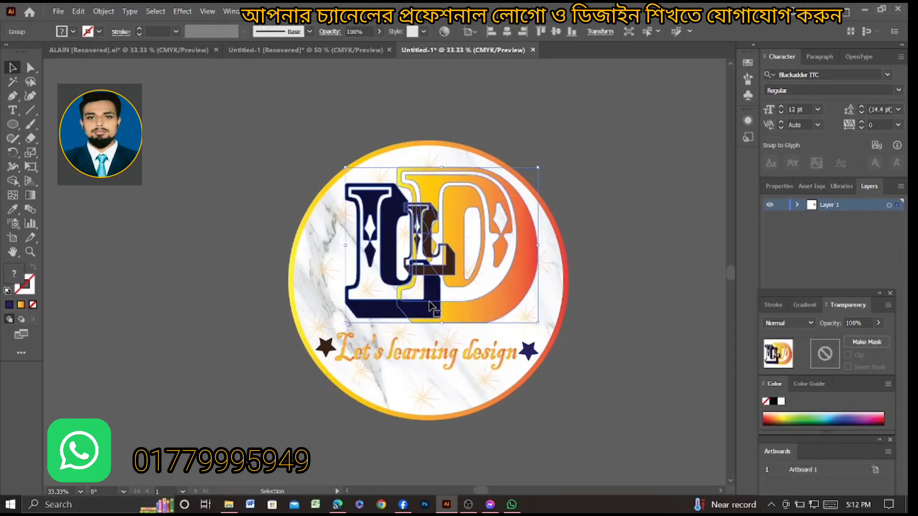
key(Left)
key(Left)
key(Left)
key(Left)
key(Left)
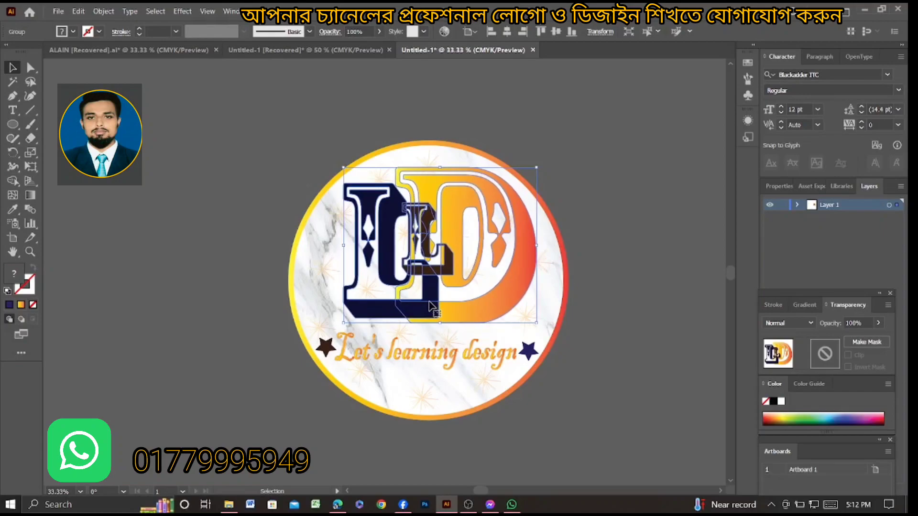
key(Down)
key(Down)
key(Down)
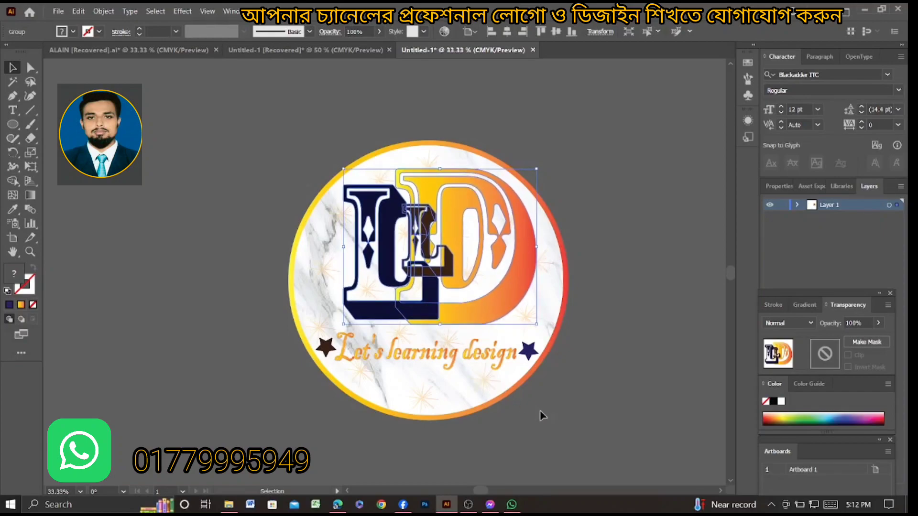
key(Down)
key(Down)
key(Down)
key(Down)
key(Down)
key(Down)
key(Down)
key(Down)
key(Down)
key(Down)
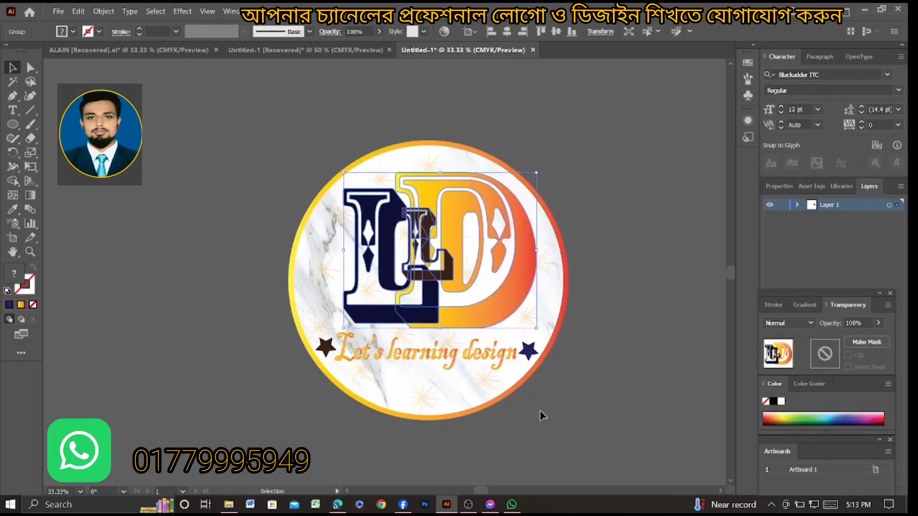
key(Down)
key(Down)
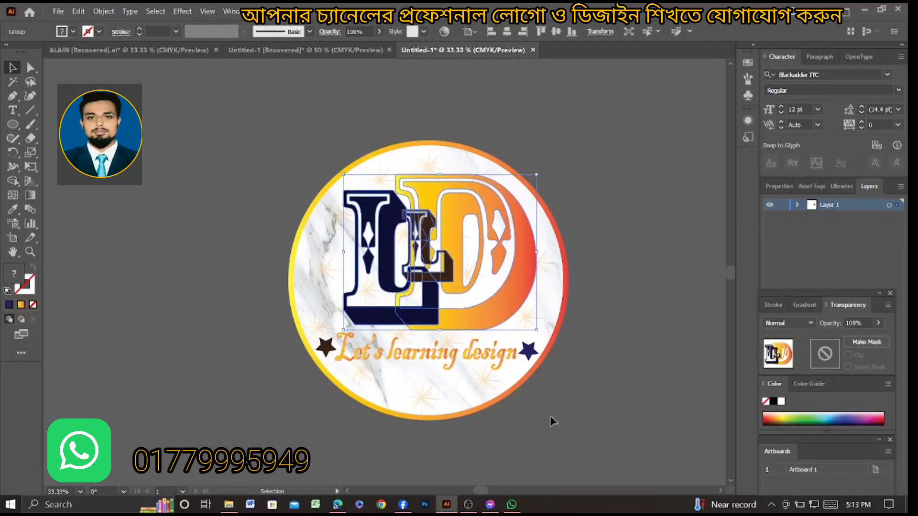
click(610, 447)
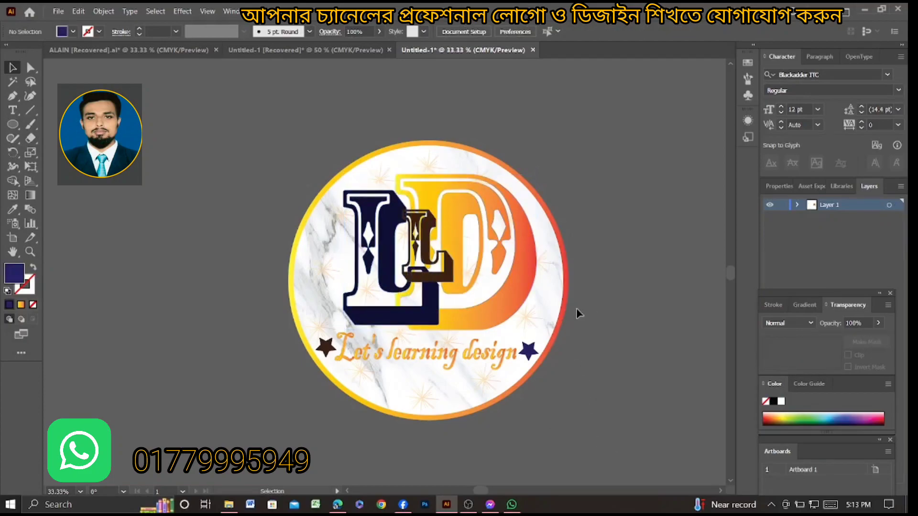